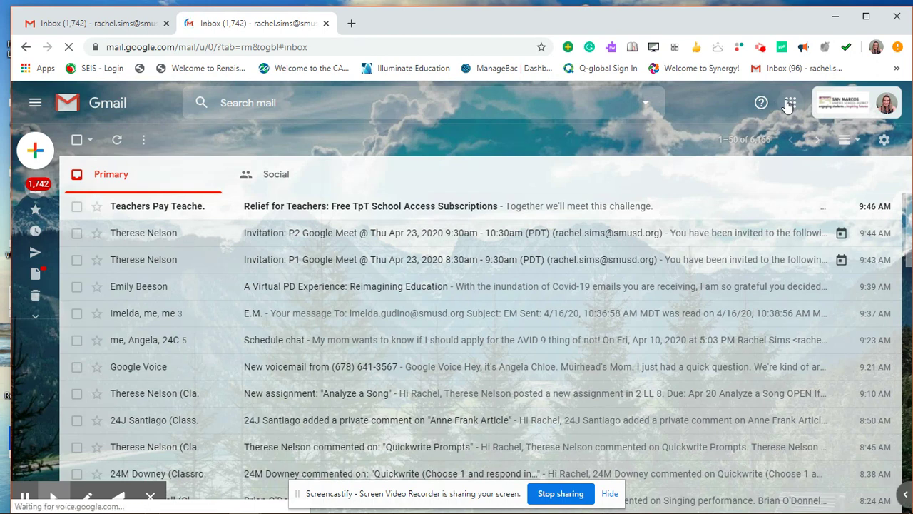
Switch to Google Calendar and show the day view for Friday, April 17, 2020
left_click(754, 156)
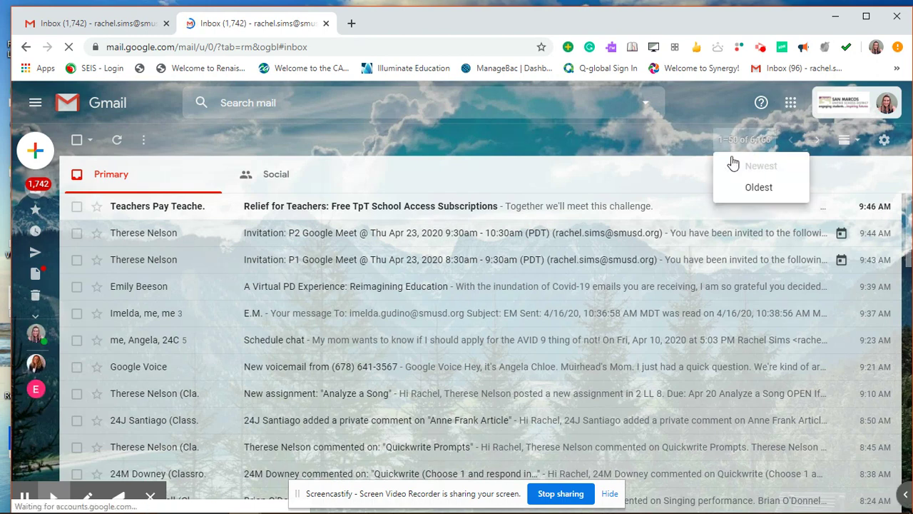
left_click(792, 105)
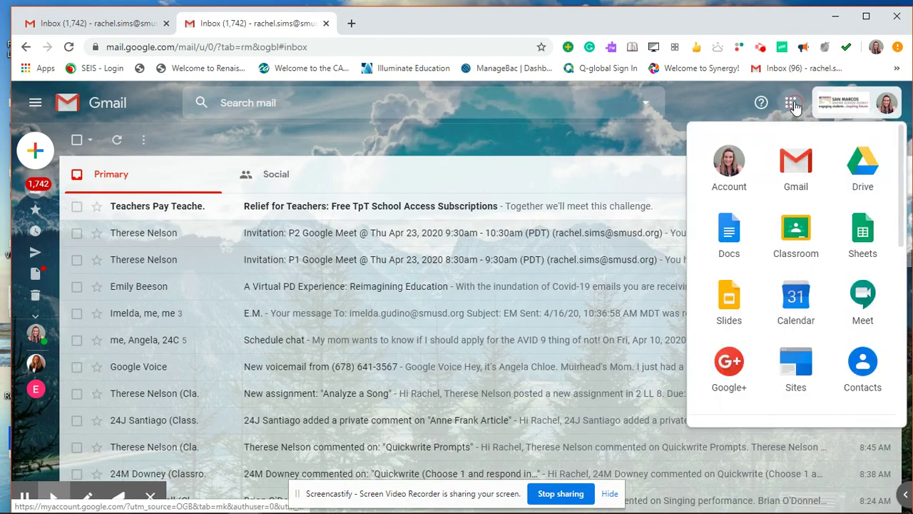
left_click(799, 304)
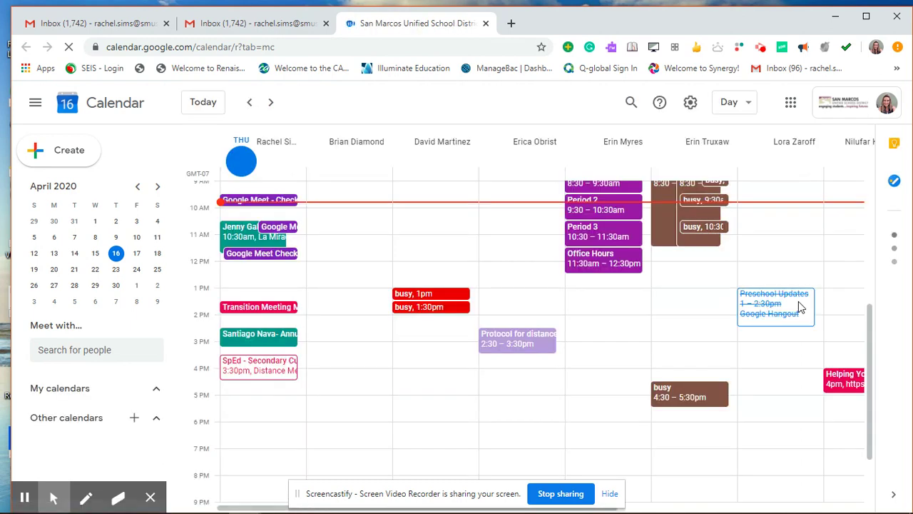
left_click(137, 254)
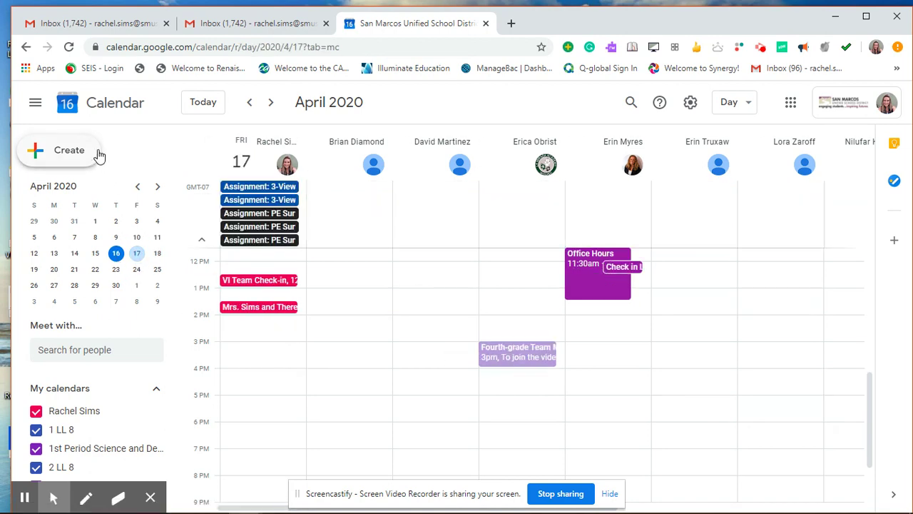
Create a new calendar event titled "Small group 5th grade math" on April 17, 2020
left_click(74, 150)
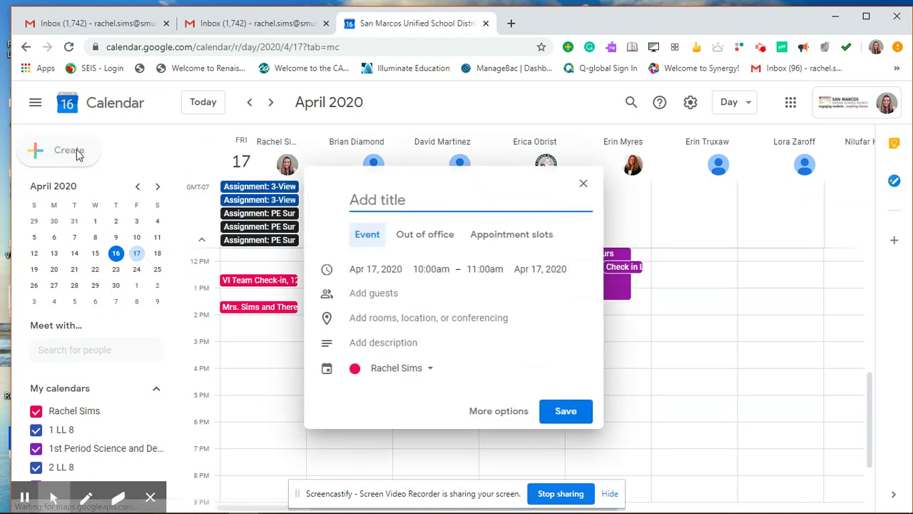
type("Small g")
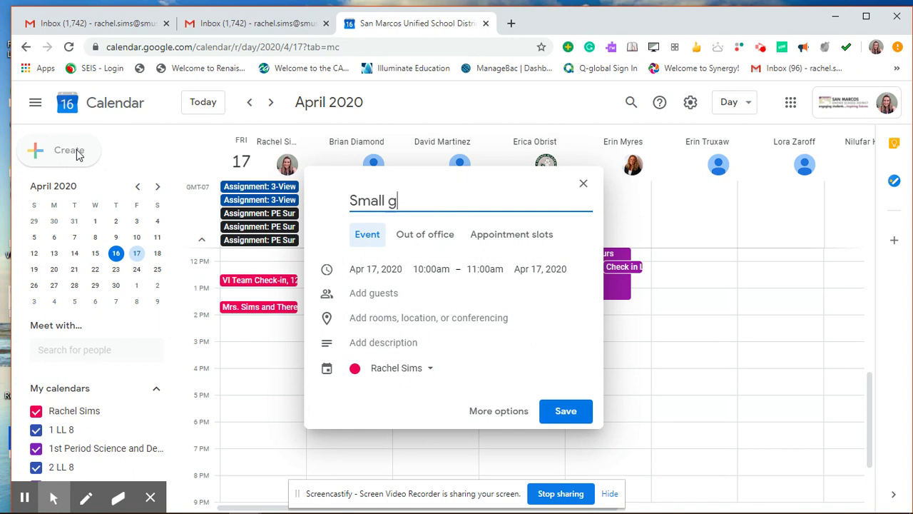
type("roup 5th grade math")
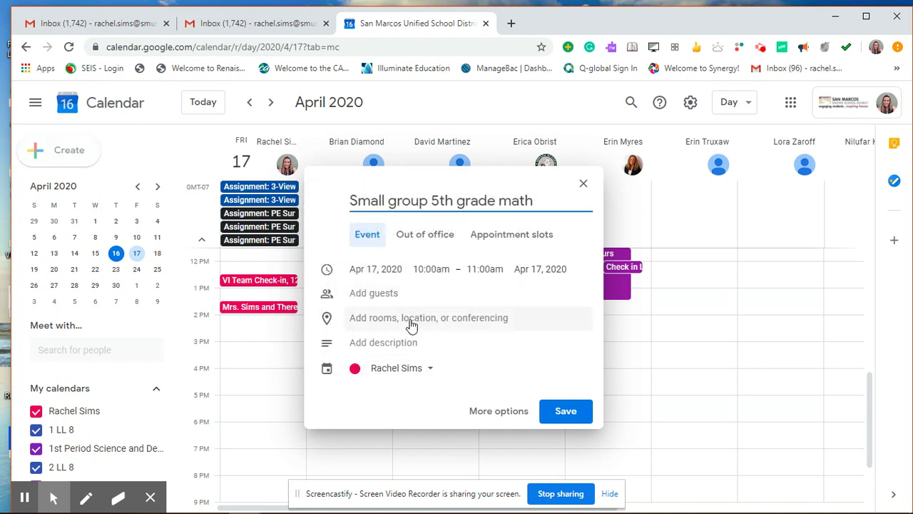
Set the event's time to run from 12:30pm to 1:00pm
left_click(430, 270)
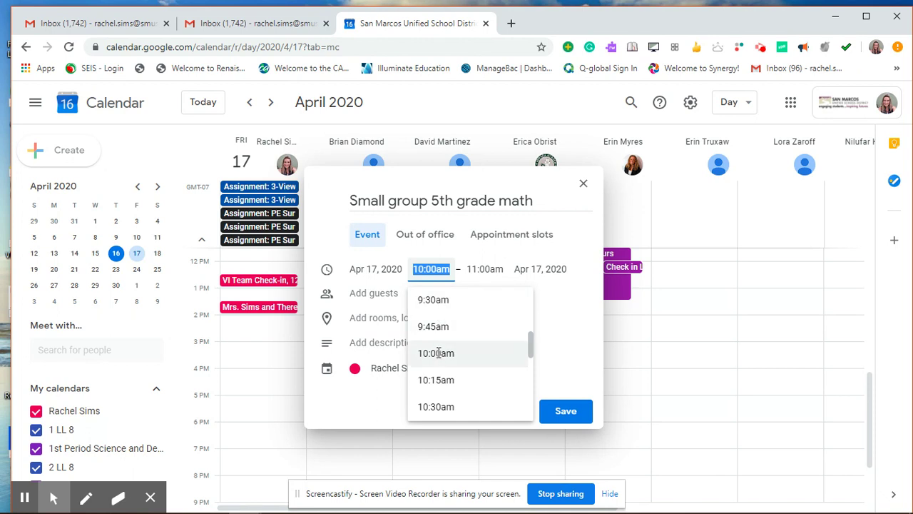
scroll(437, 380, "down", 1)
scroll(438, 379, "down", 4)
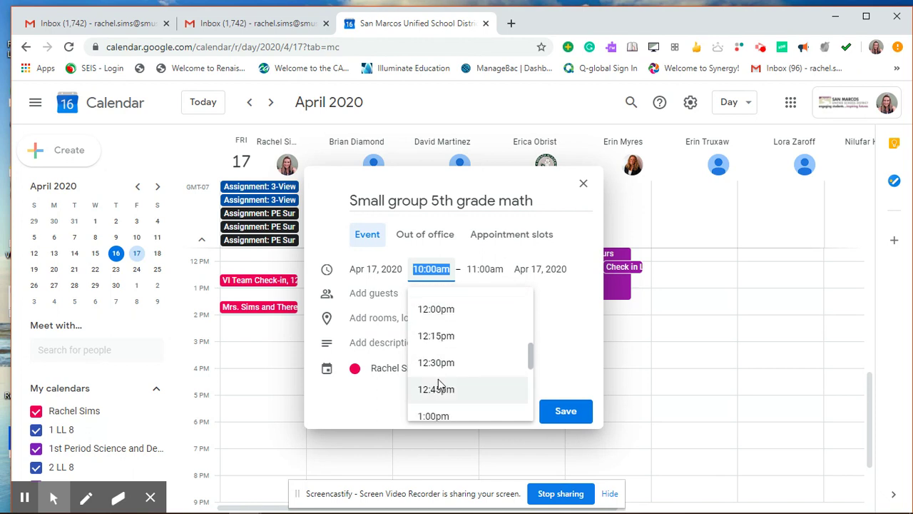
left_click(443, 364)
left_click(483, 270)
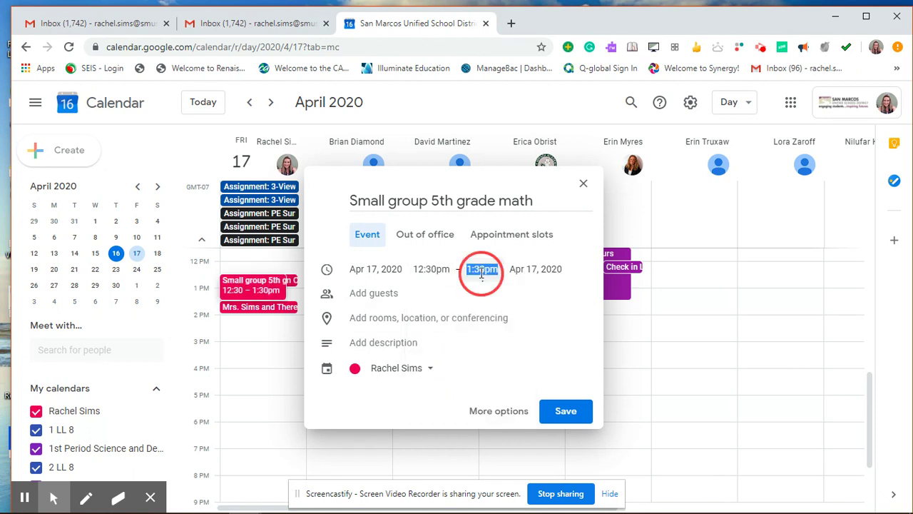
left_click(491, 308)
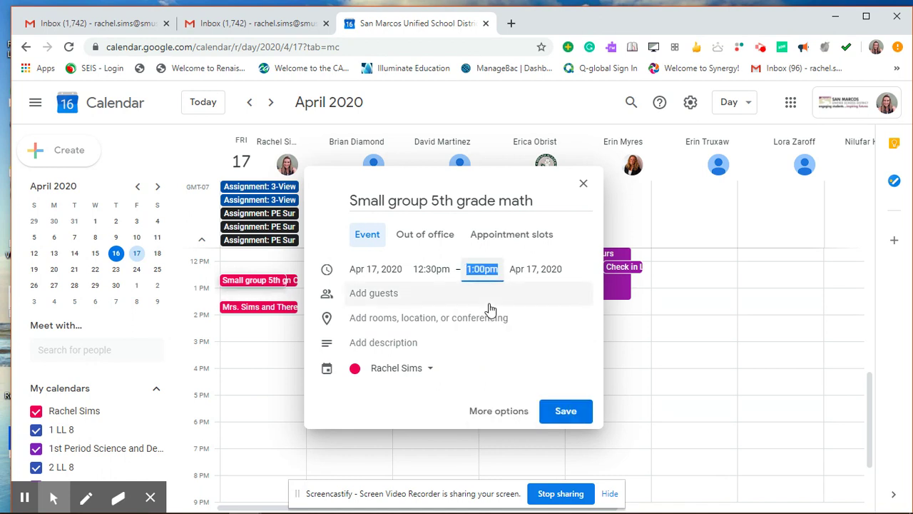
Add Hangouts Meet conferencing to the event and save it
left_click(408, 322)
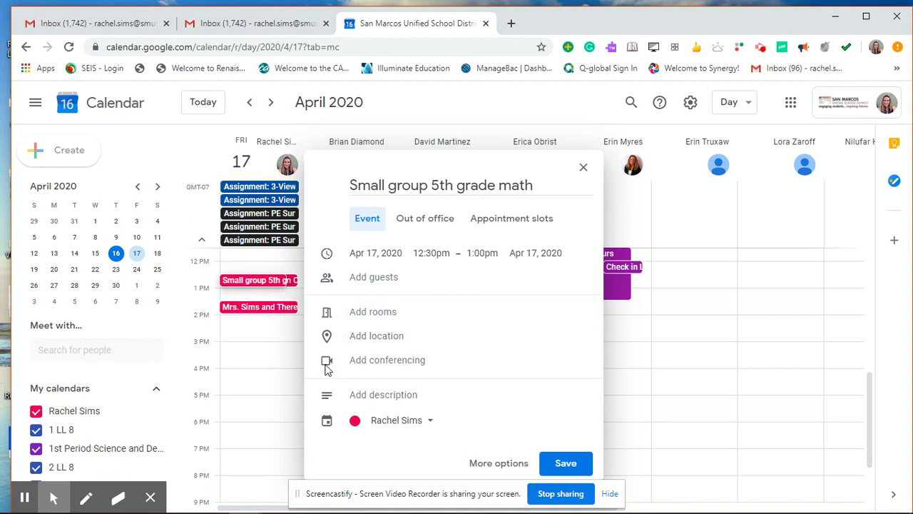
left_click(372, 362)
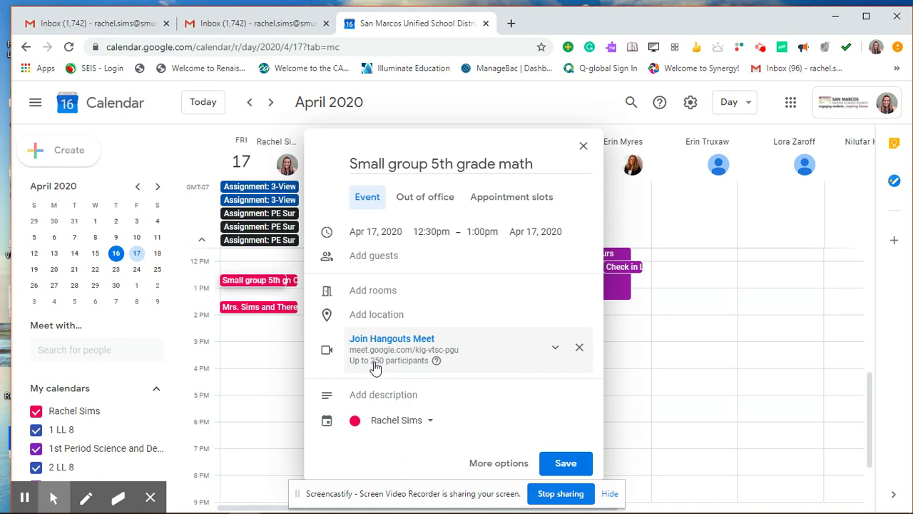
left_click(565, 467)
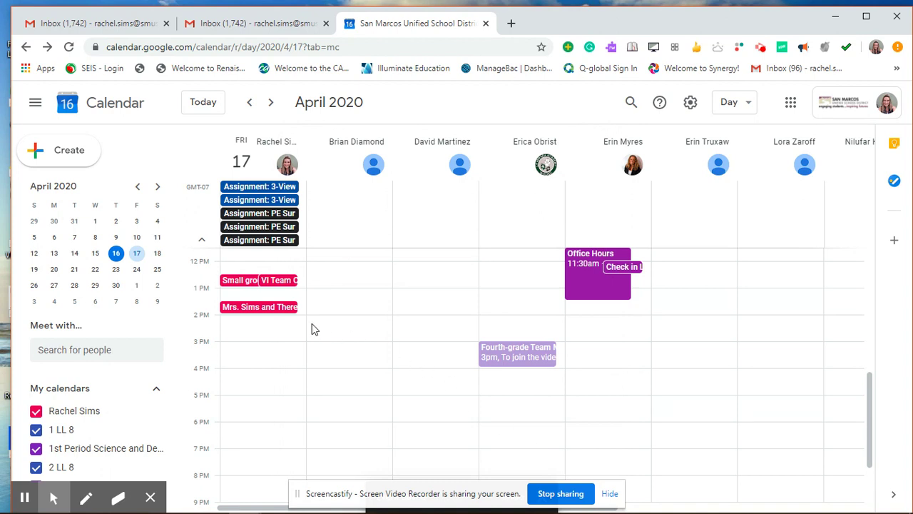
Open the saved math group event's details and copy its Hangouts Meet joining link
left_click(247, 281)
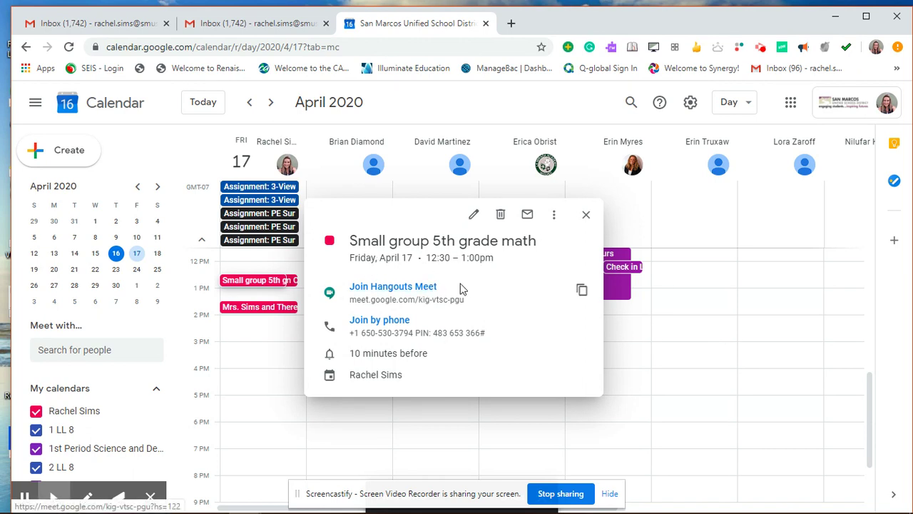
left_click(581, 292)
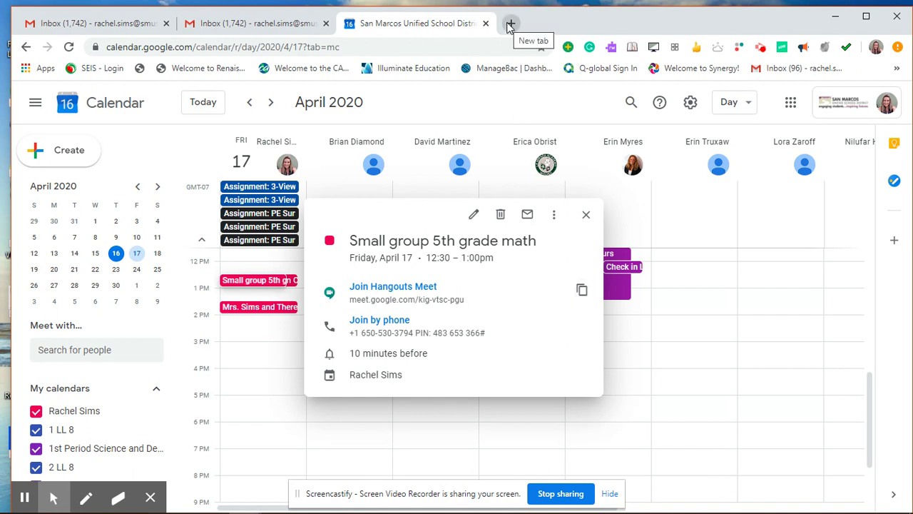
Switch to Google Classroom and open the Classwork page of the Period 5 Study Skills class
left_click(791, 104)
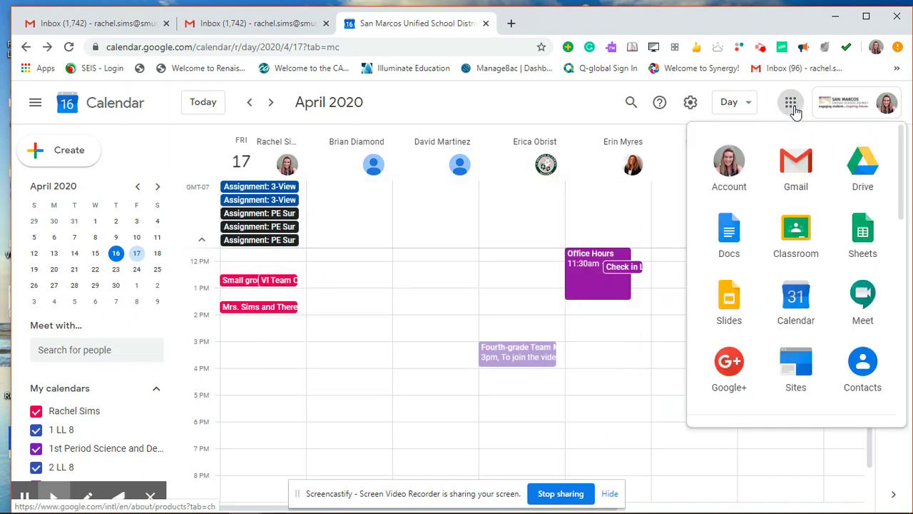
left_click(798, 229)
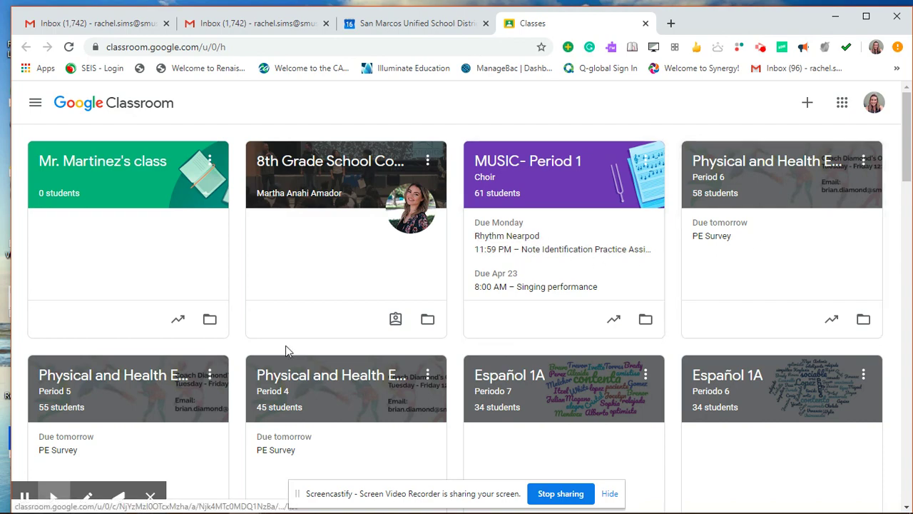
scroll(286, 348, "down", 5)
scroll(286, 352, "down", 11)
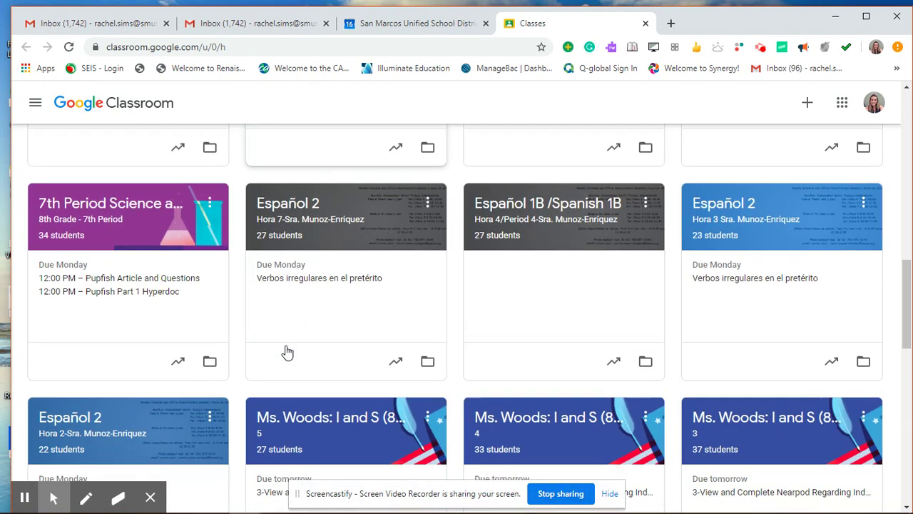
scroll(285, 350, "down", 3)
scroll(286, 350, "up", 1)
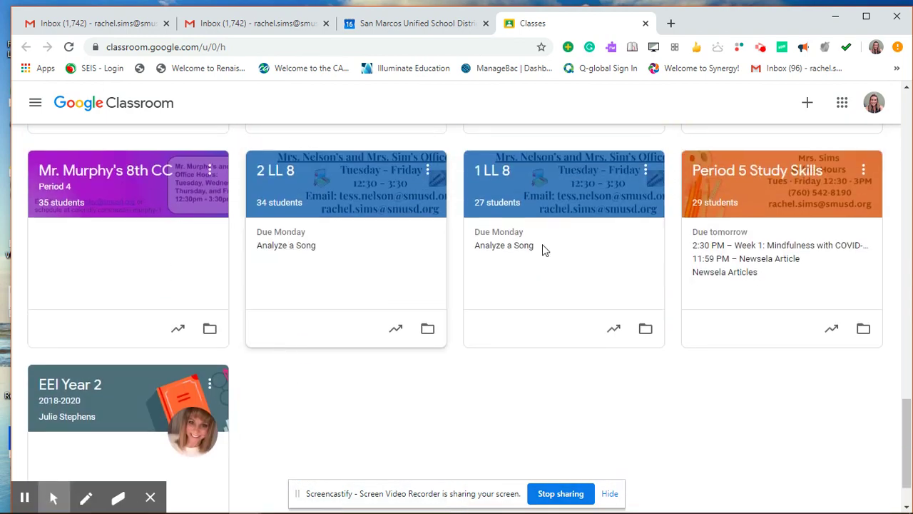
left_click(737, 176)
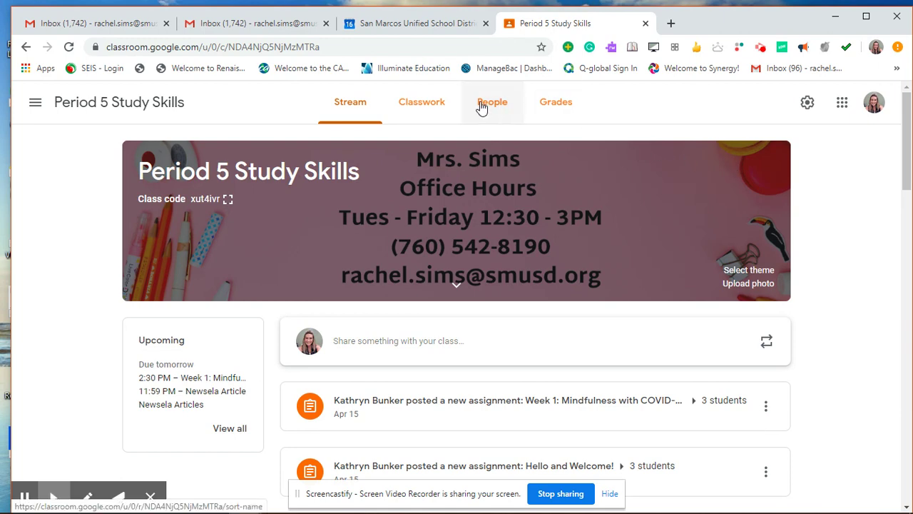
left_click(421, 106)
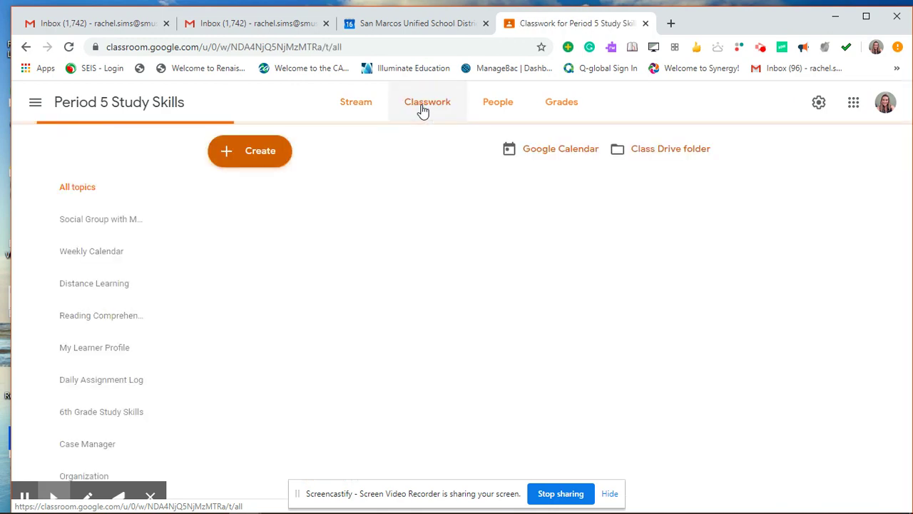
left_click(260, 156)
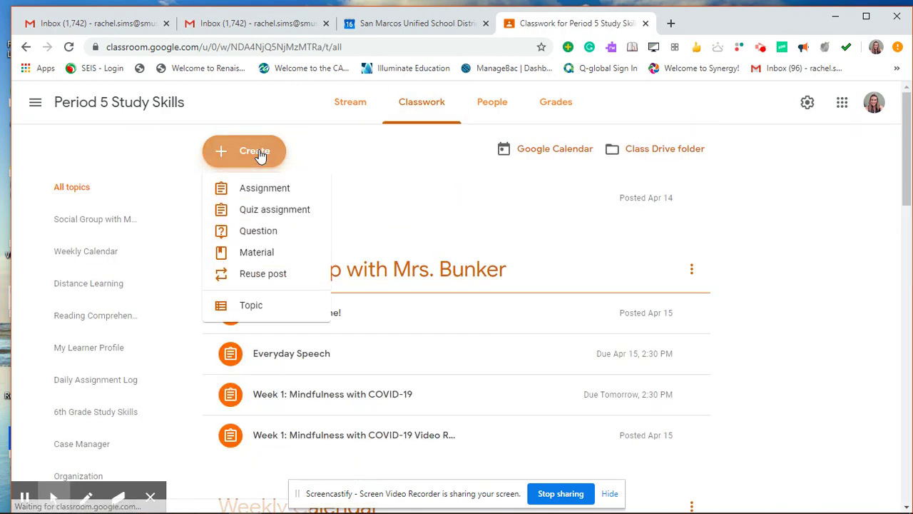
left_click(256, 254)
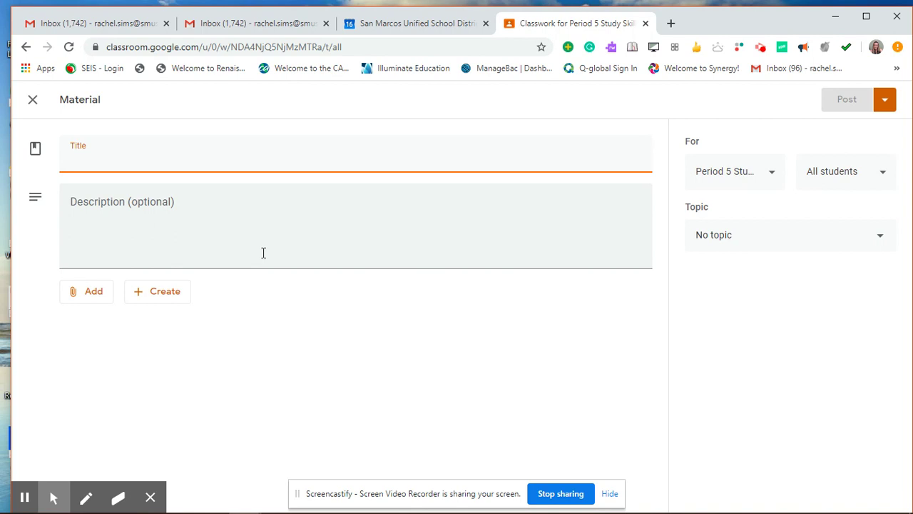
left_click(33, 100)
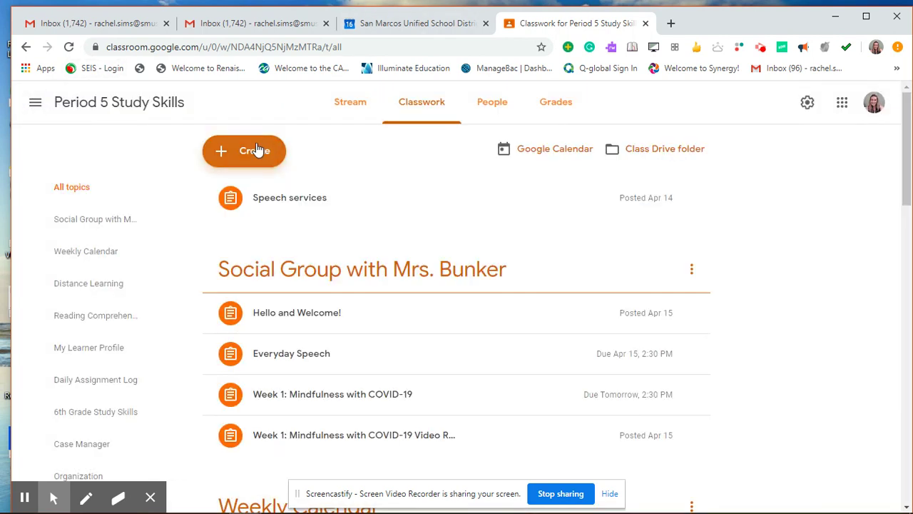
left_click(360, 102)
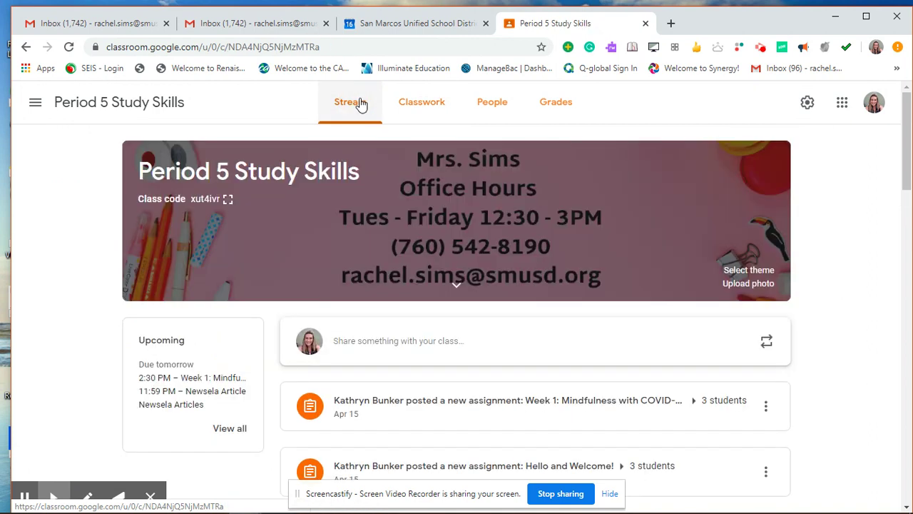
left_click(422, 105)
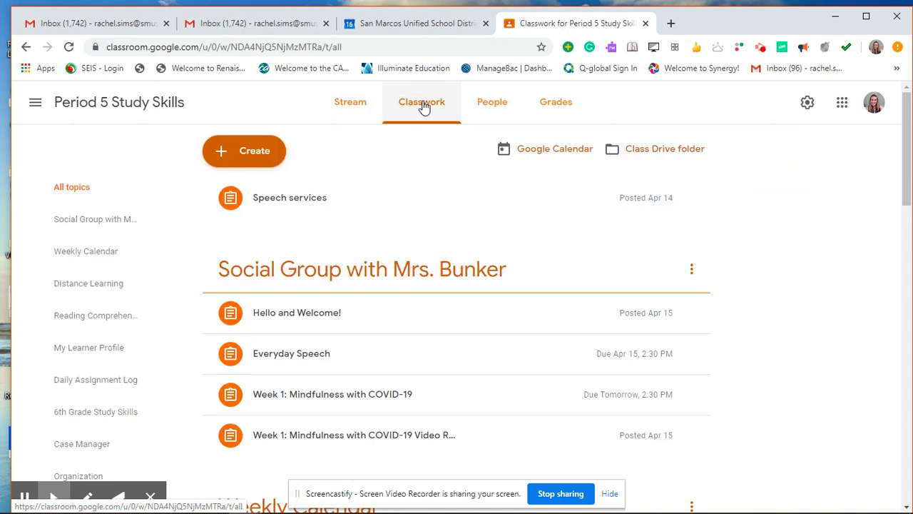
Create a new Material post in the class titled "Small Group 5th grade math"
left_click(280, 146)
left_click(270, 255)
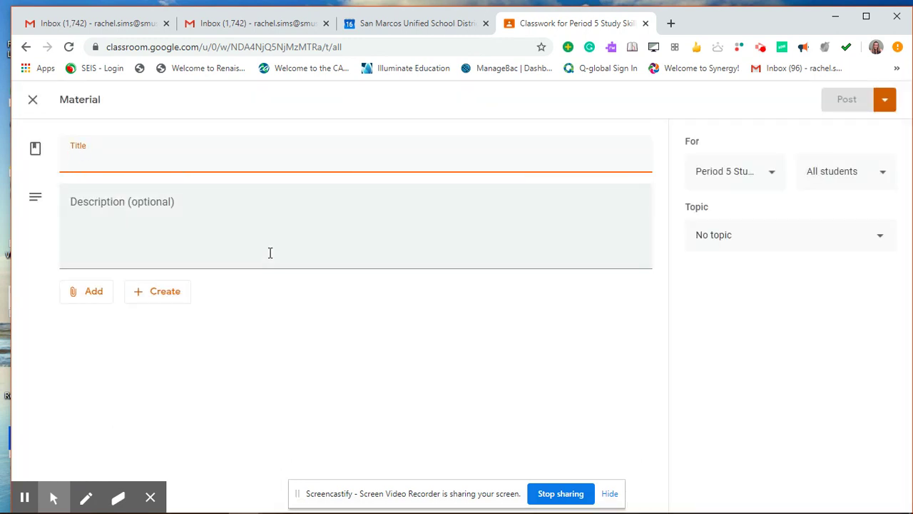
type("Small G")
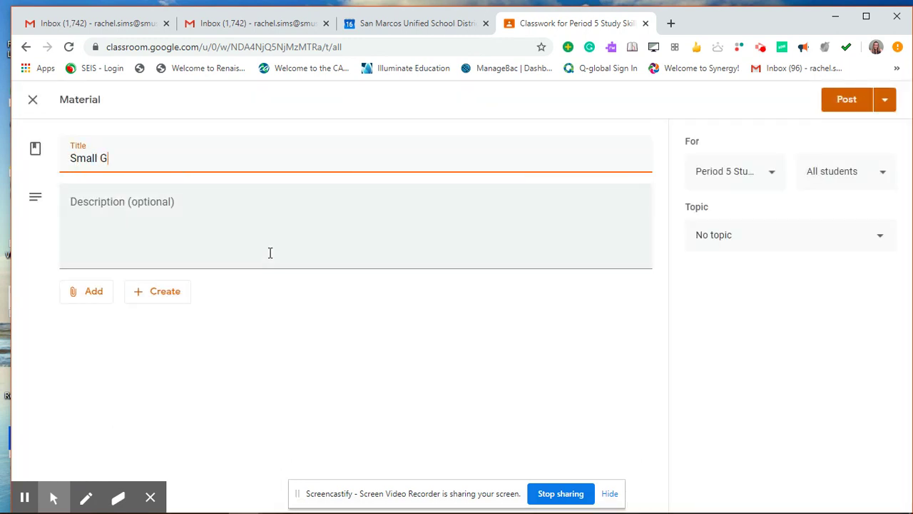
type("roup 5th grade math")
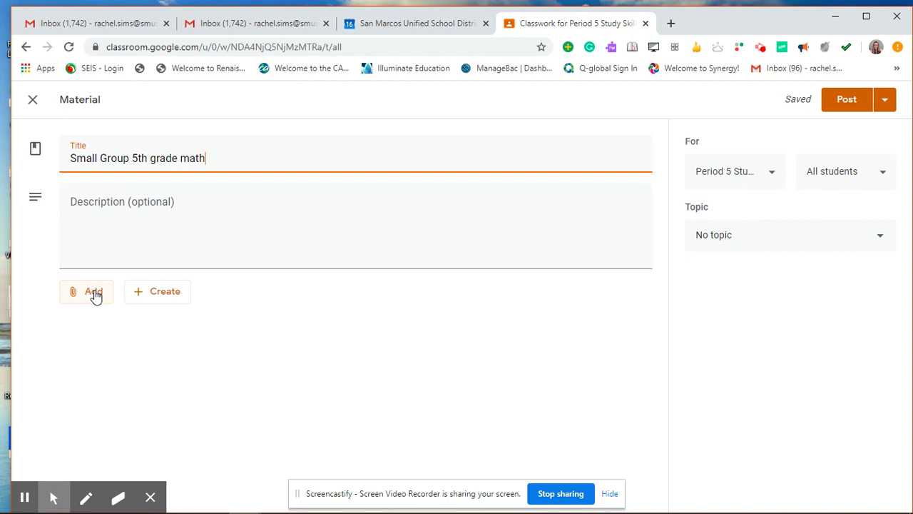
Attach the copied Meet link to the material and add the description "Please join me for a small math group on Friday at 12:30."
left_click(95, 295)
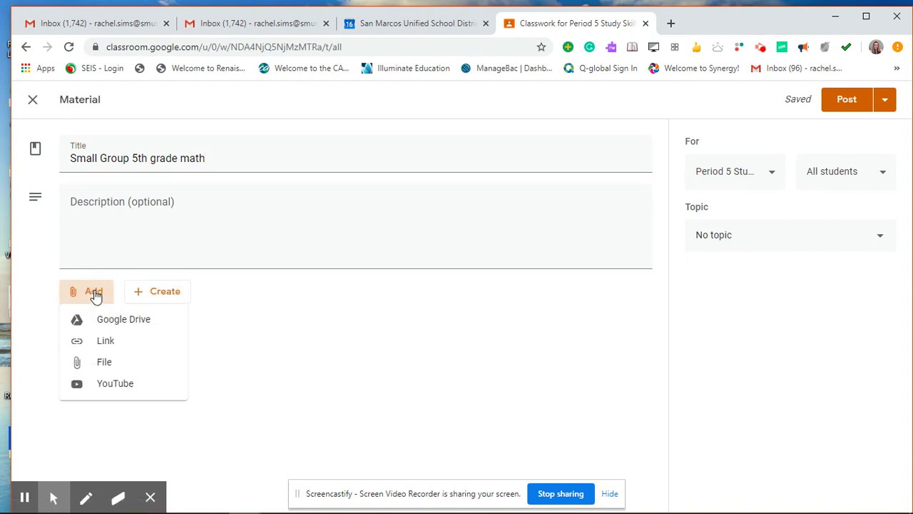
left_click(109, 342)
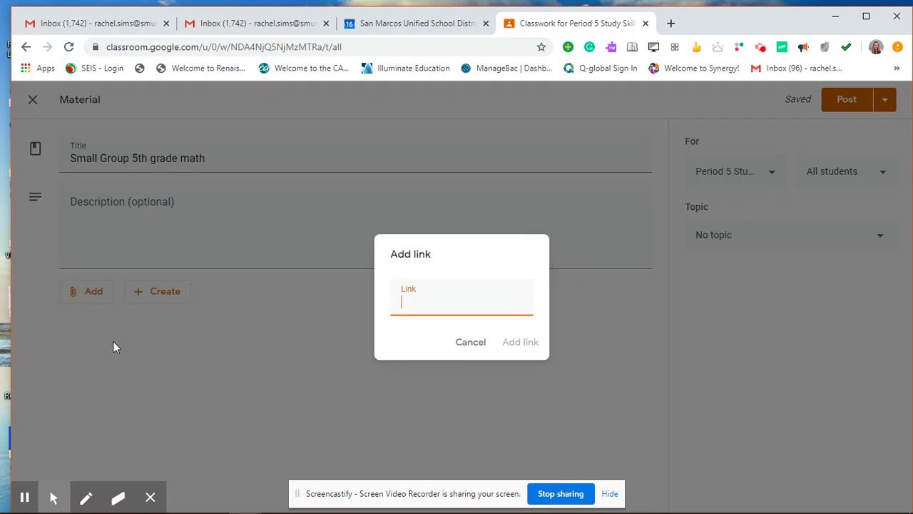
key("ctrl+v")
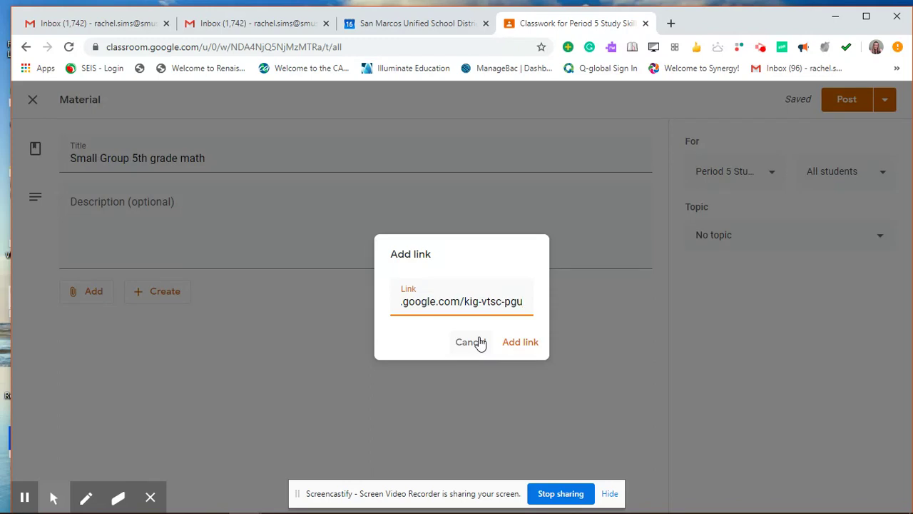
left_click(521, 342)
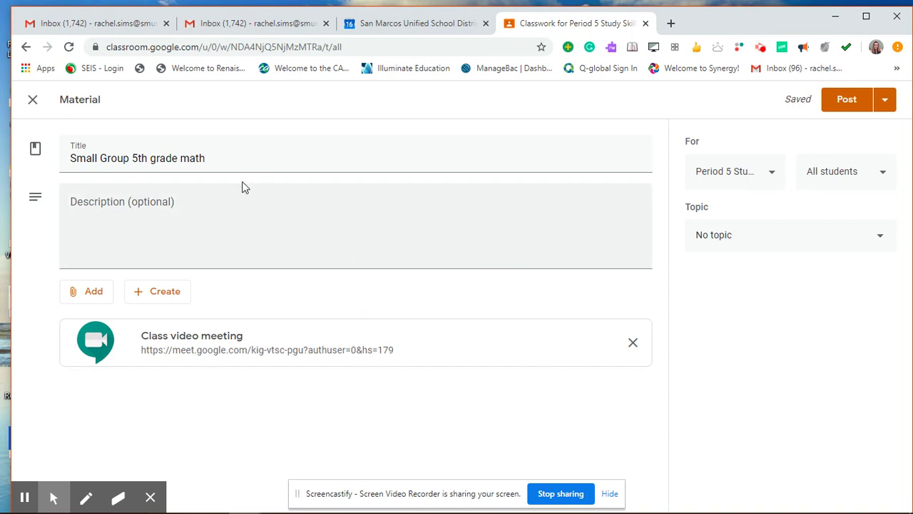
left_click(123, 236)
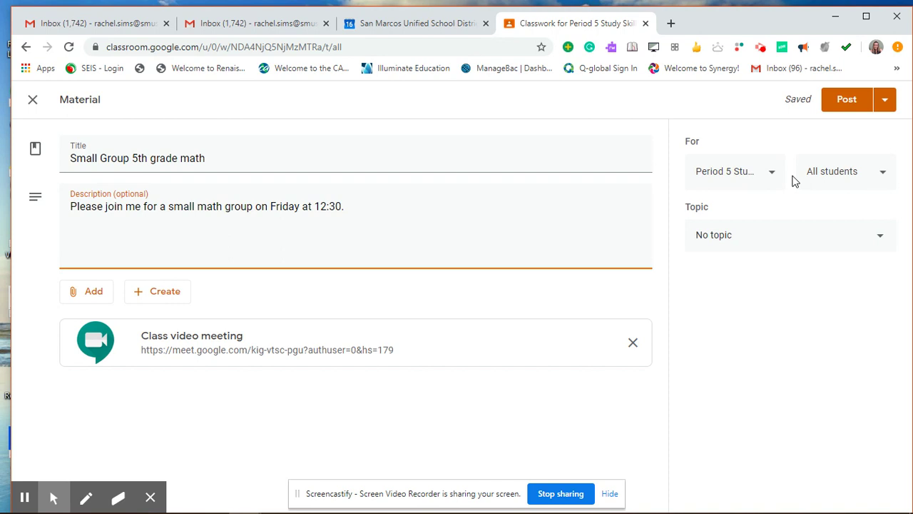
Limit the material's recipients to the five selected small-group students and post it to the class
left_click(831, 177)
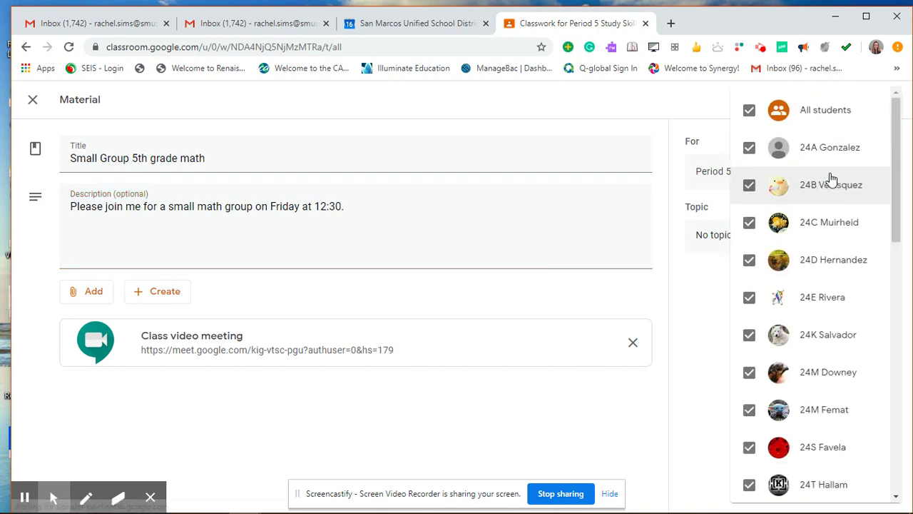
left_click(749, 111)
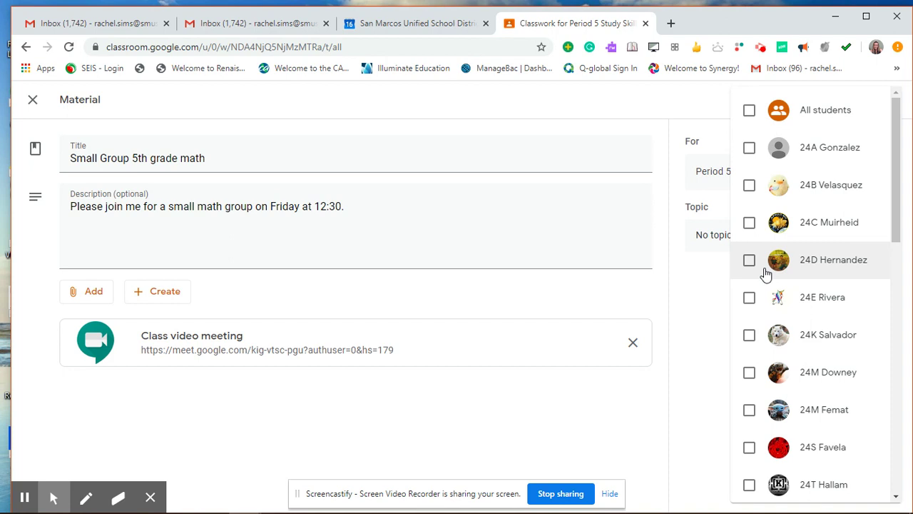
scroll(765, 273, "down", 3)
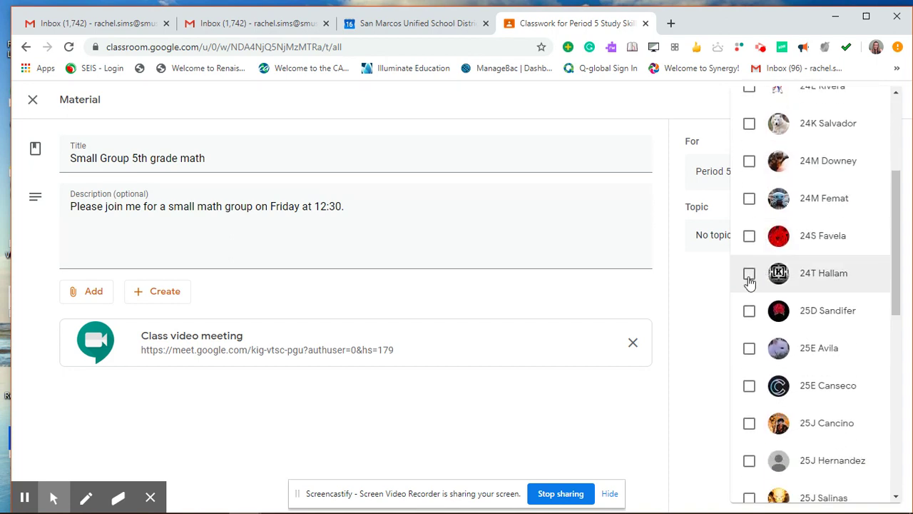
left_click(749, 319)
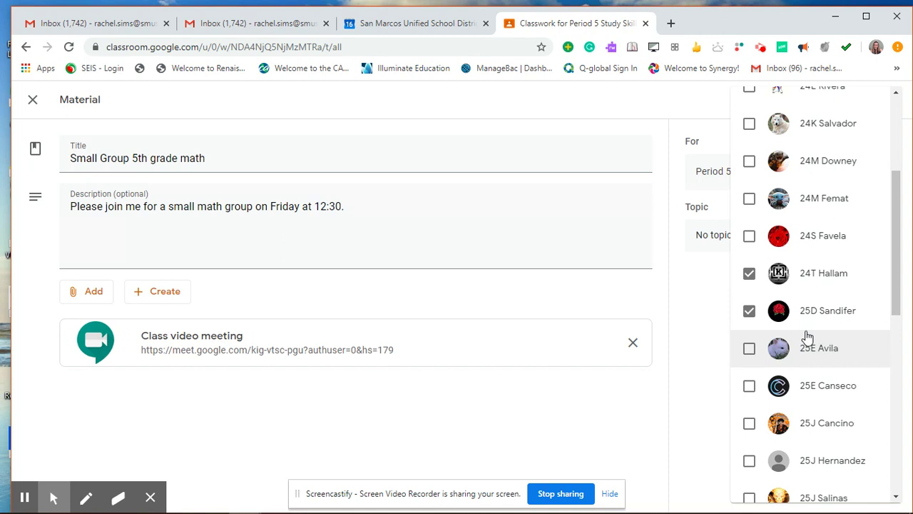
scroll(835, 360, "down", 1)
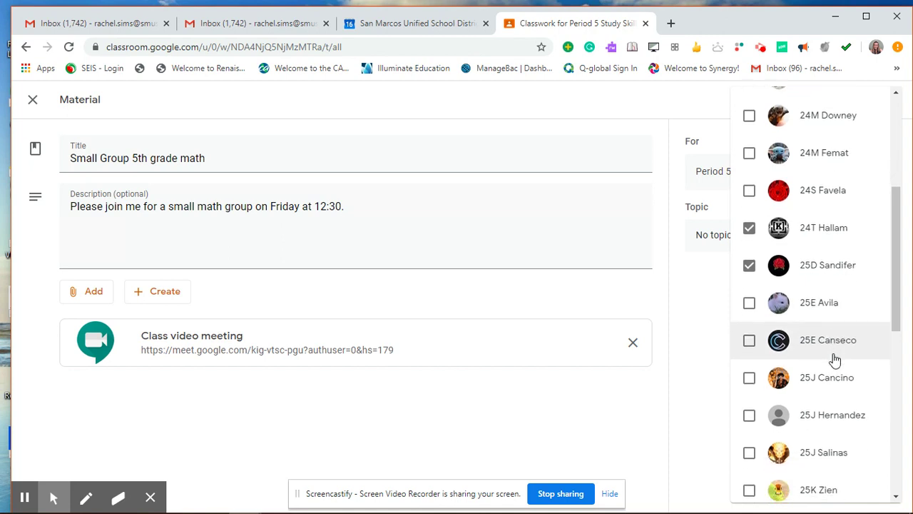
left_click(748, 377)
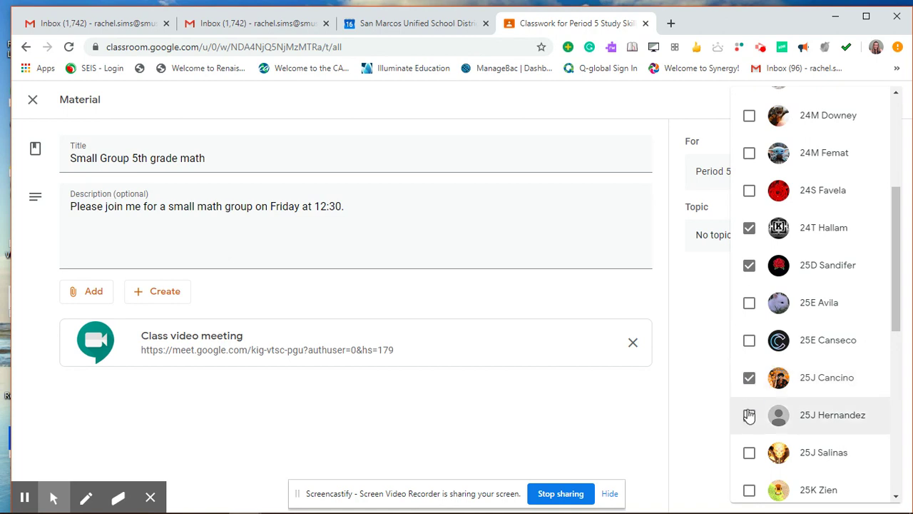
left_click(749, 414)
left_click(749, 453)
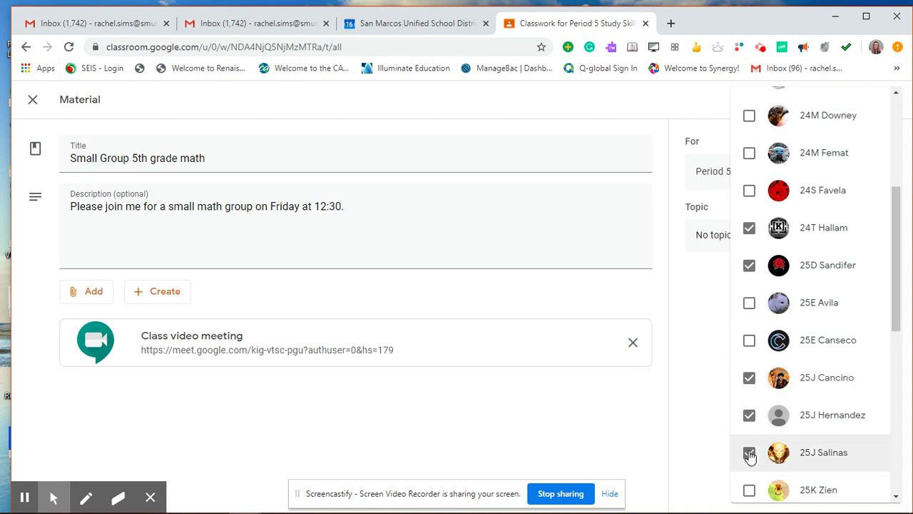
left_click(634, 151)
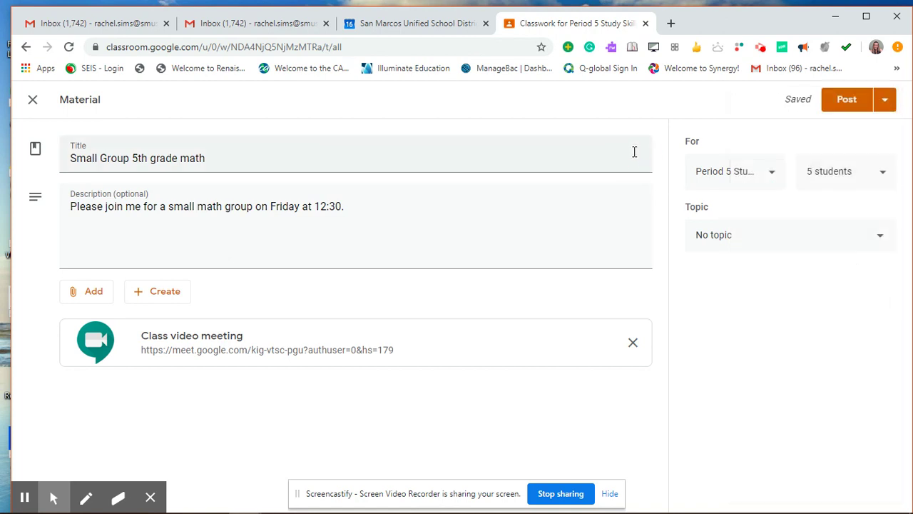
left_click(849, 101)
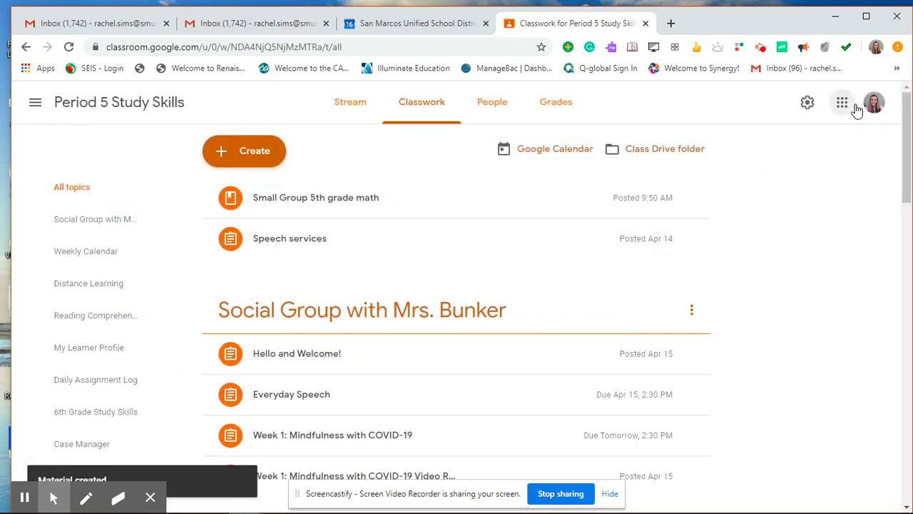
Open the class Stream and display the posted "Small Group 5th grade math" material with its meeting link
left_click(343, 112)
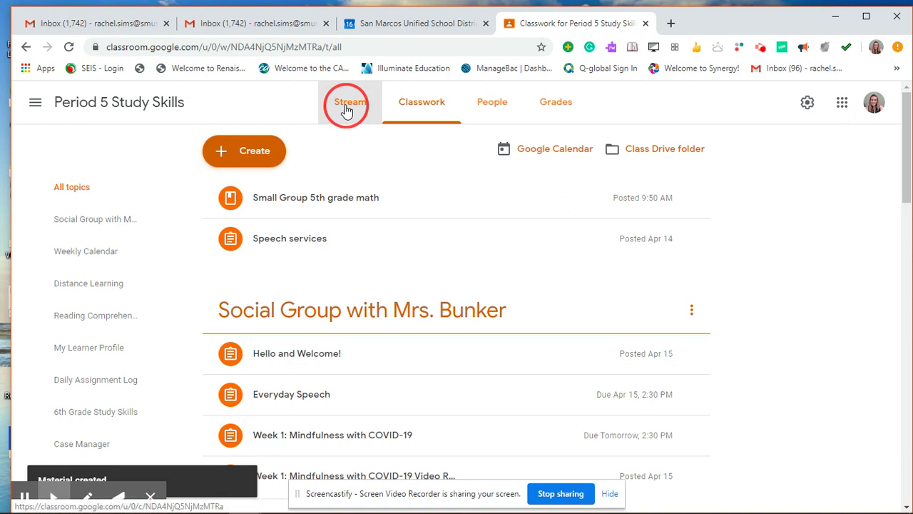
scroll(407, 363, "down", 1)
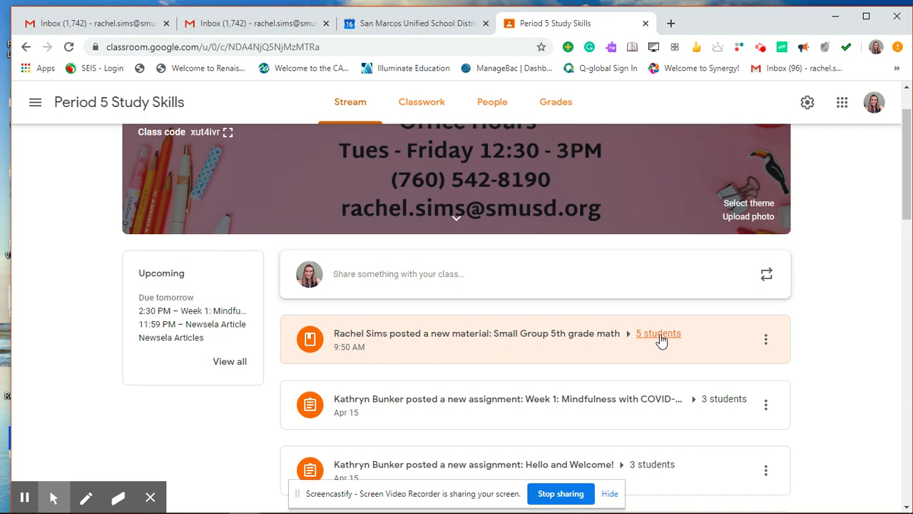
left_click(766, 340)
left_click(573, 347)
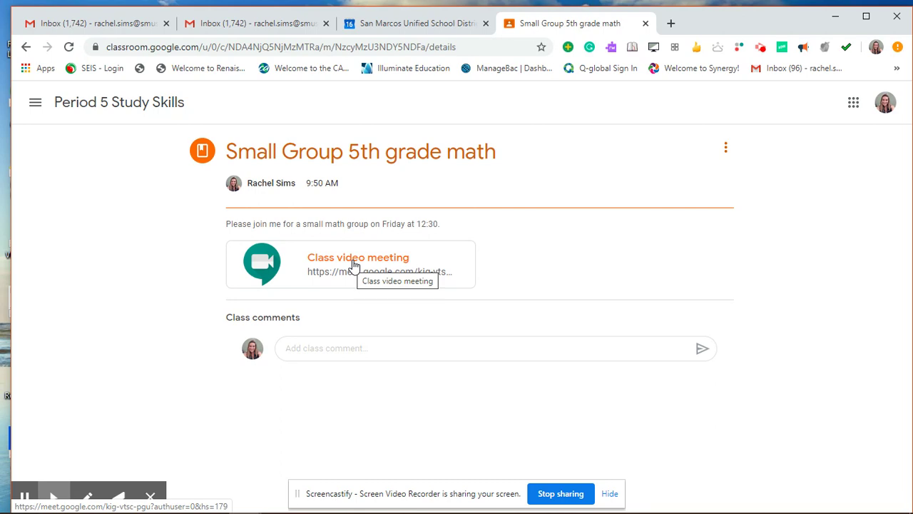
Switch to Google Calendar, open the small-group math event, and join its Google Meet call
left_click(404, 24)
left_click(244, 280)
left_click(392, 288)
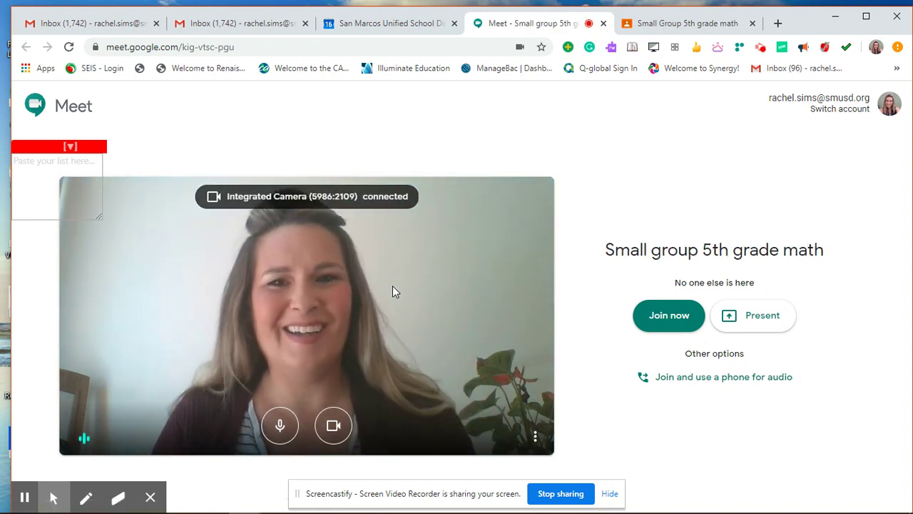
left_click(676, 321)
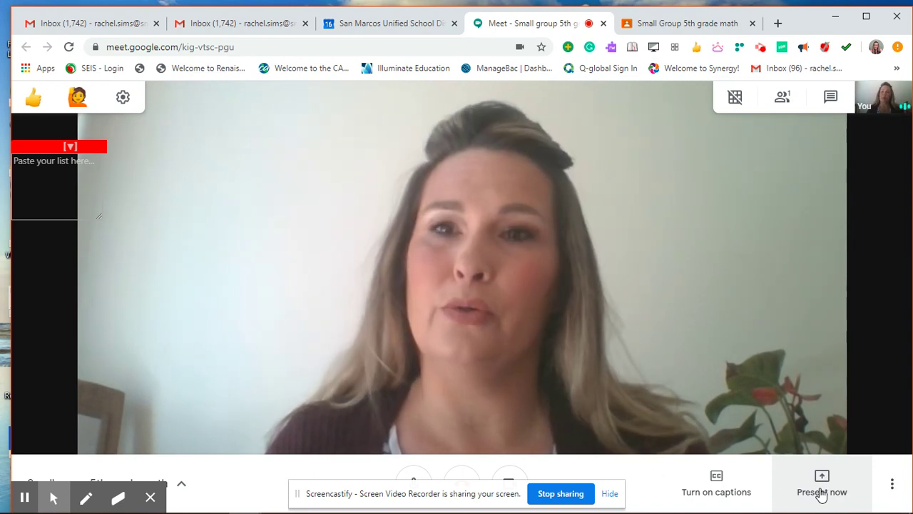
Present the entire screen to everyone in the Meet call
left_click(822, 492)
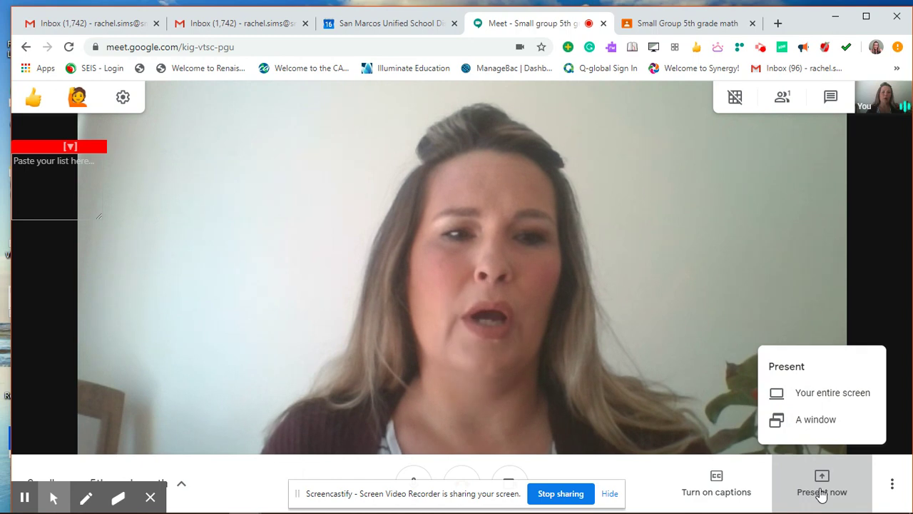
left_click(827, 401)
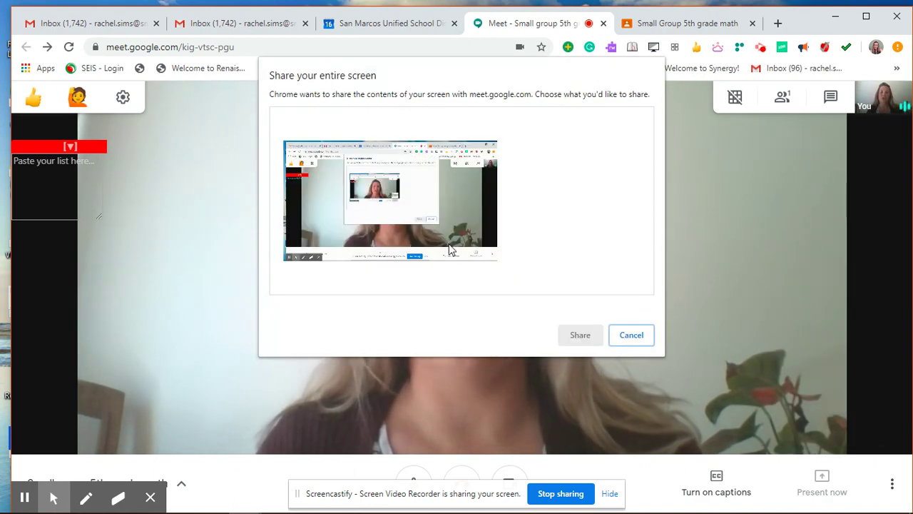
left_click(478, 249)
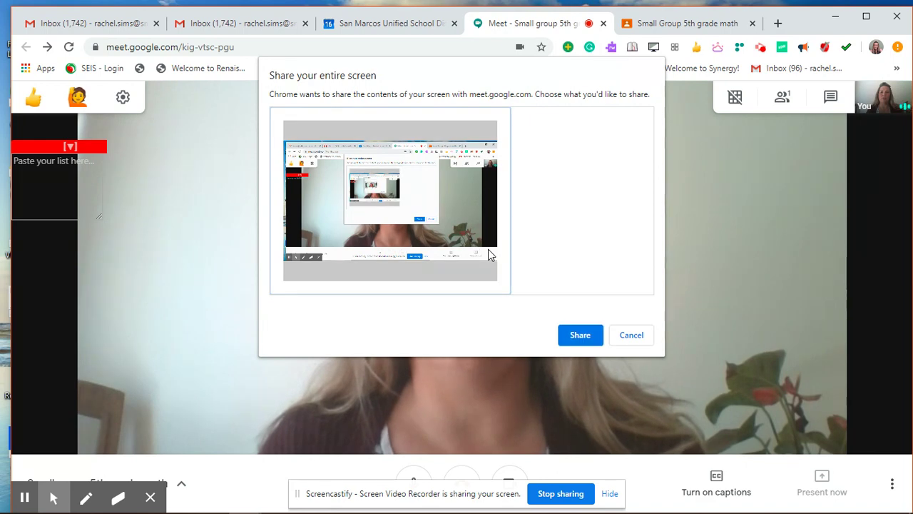
left_click(580, 335)
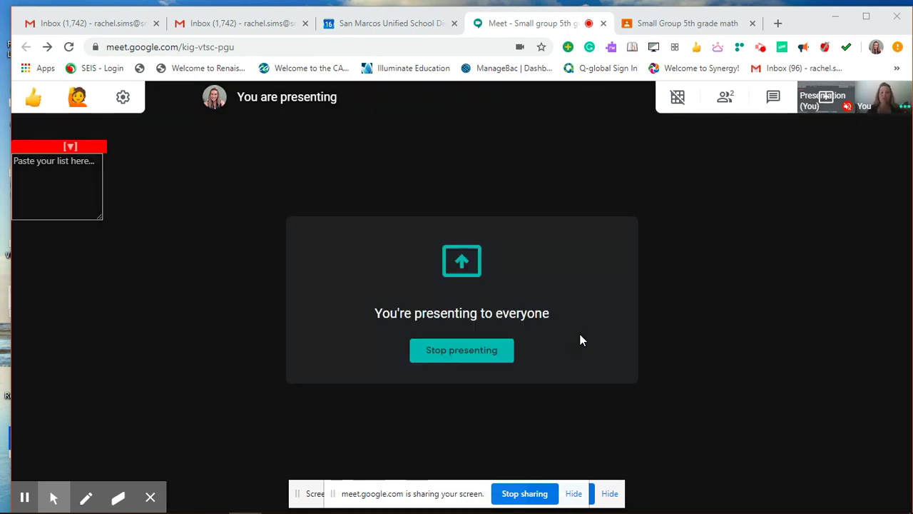
Go to Google Docs from Gmail, create a blank document, and enter the sample text "kfjsksjskfjkfsad"
left_click(241, 27)
left_click(791, 102)
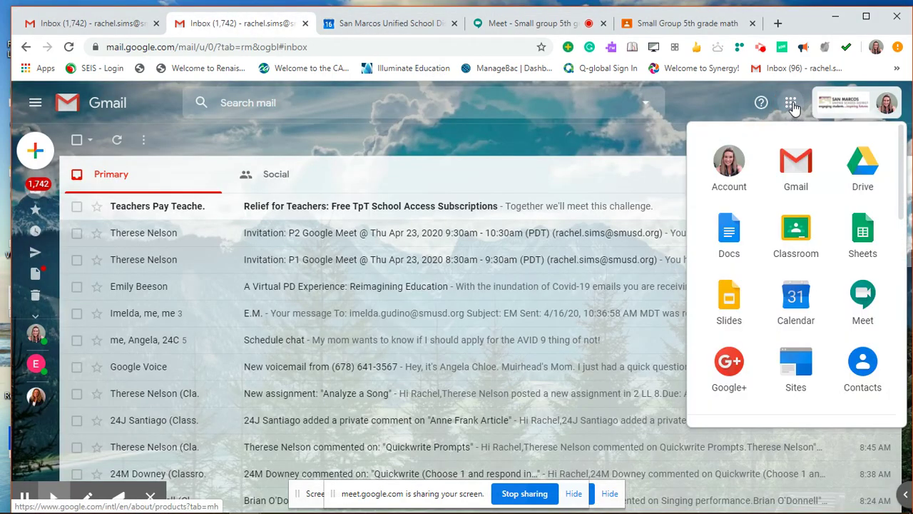
left_click(735, 235)
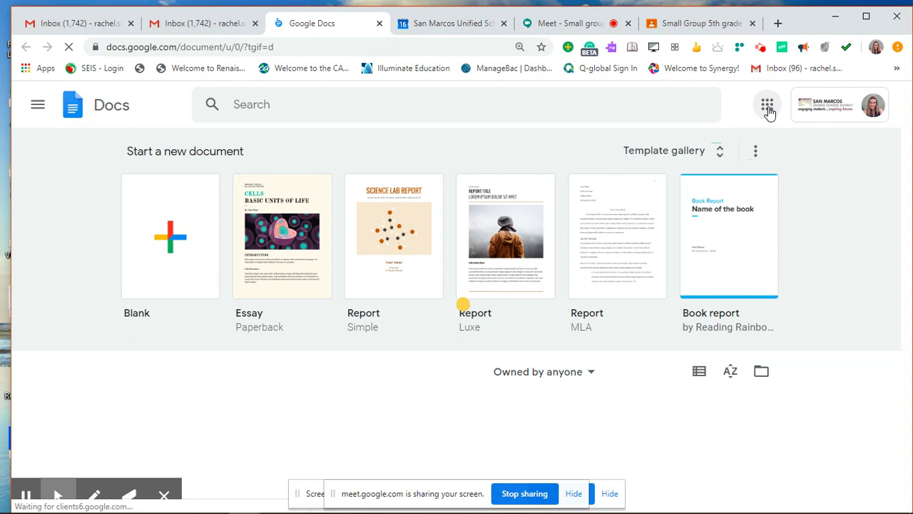
left_click(166, 231)
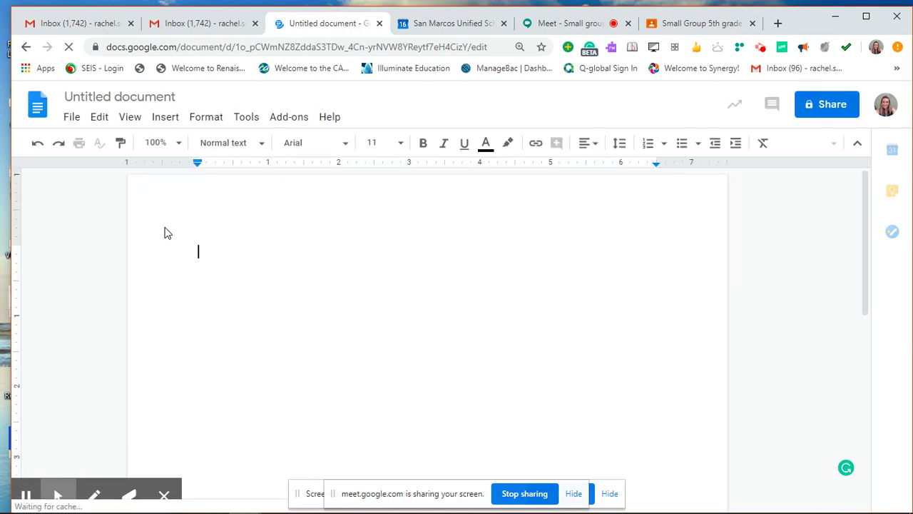
type("kfjsksjskfjkfsad")
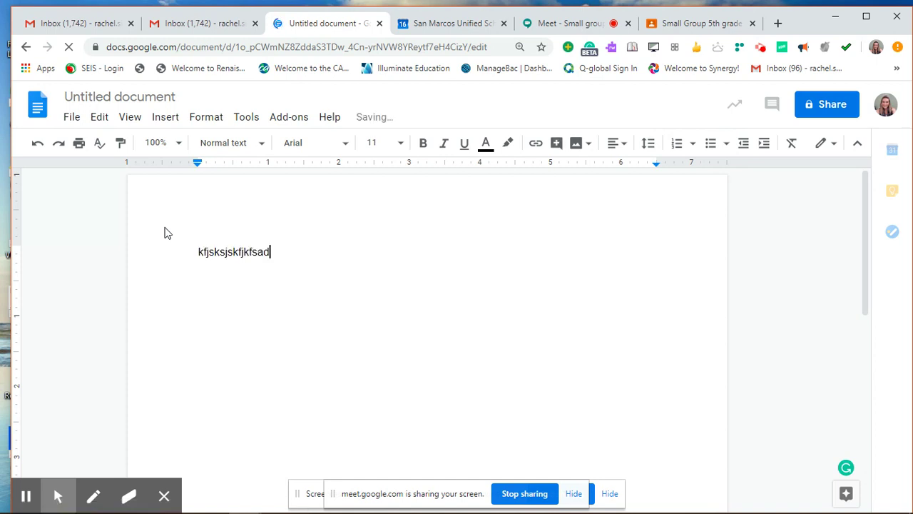
Return to the Meet call, stop presenting the screen, and move the screen-sharing notice off the call controls
left_click(551, 24)
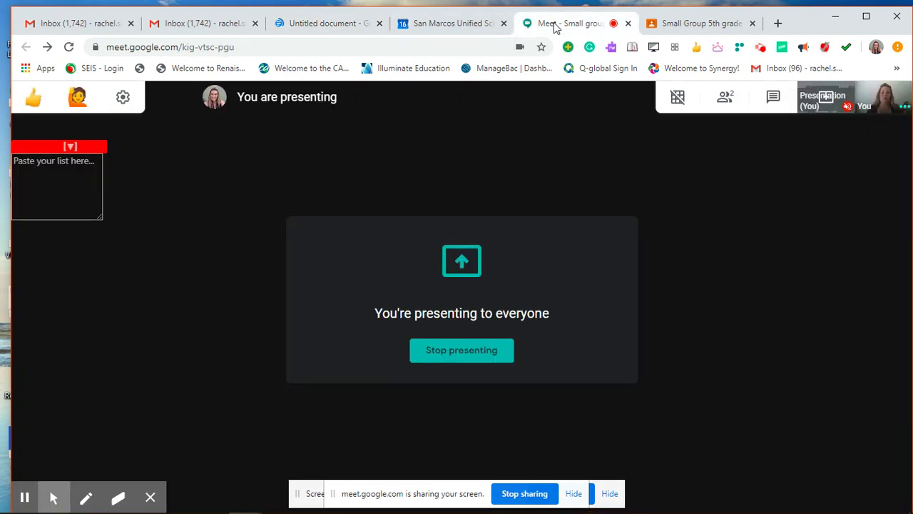
left_click(477, 348)
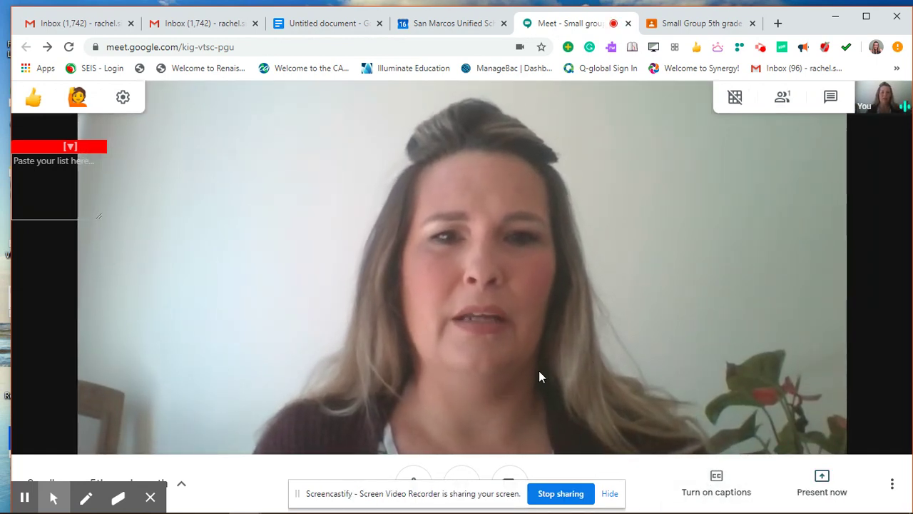
left_click_drag(442, 504, 465, 304)
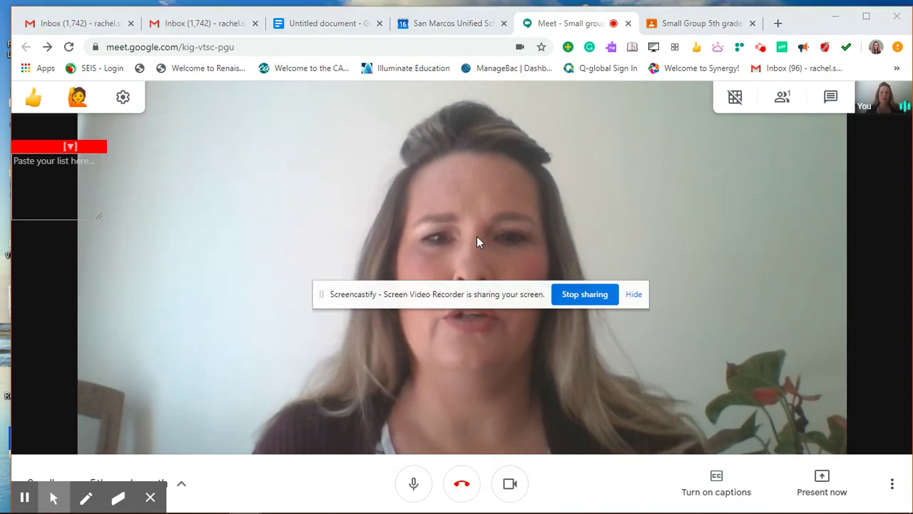
right_click(413, 485)
left_click(412, 485)
right_click(412, 485)
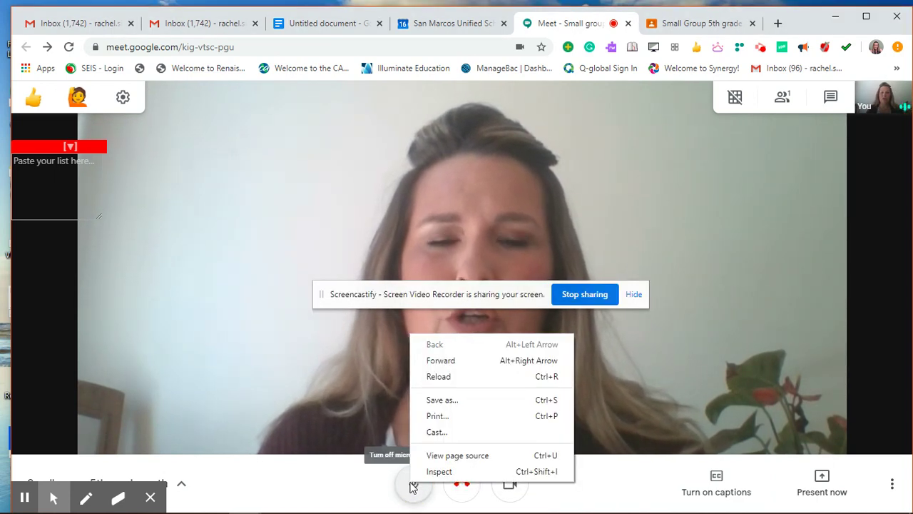
left_click(353, 500)
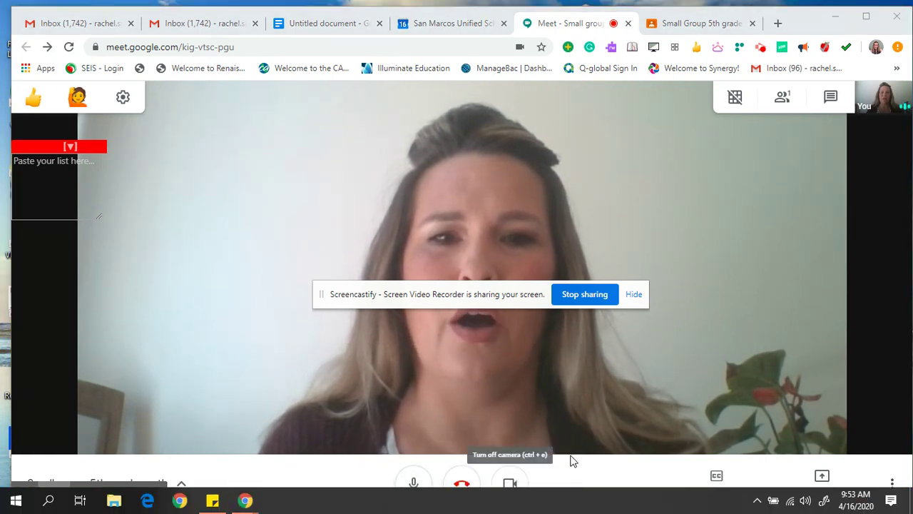
Turn the camera off and back on in the Meet call
left_click(510, 483)
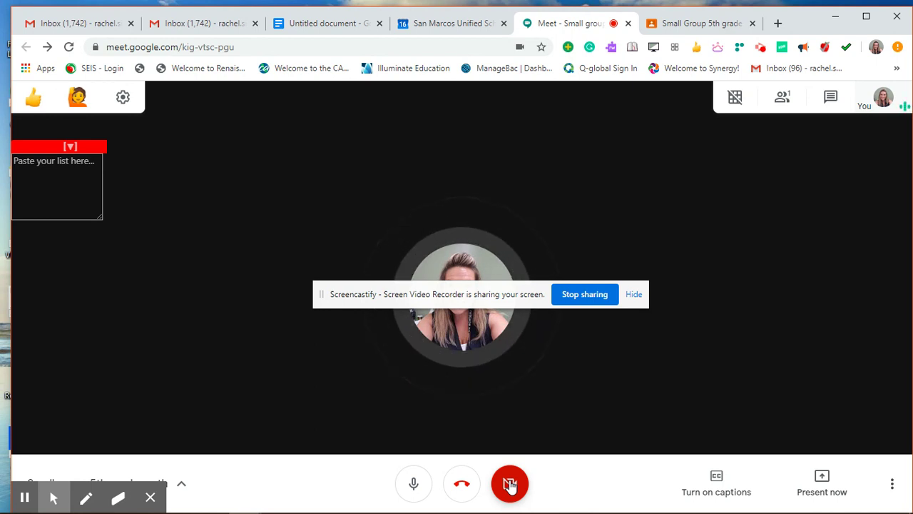
left_click(510, 484)
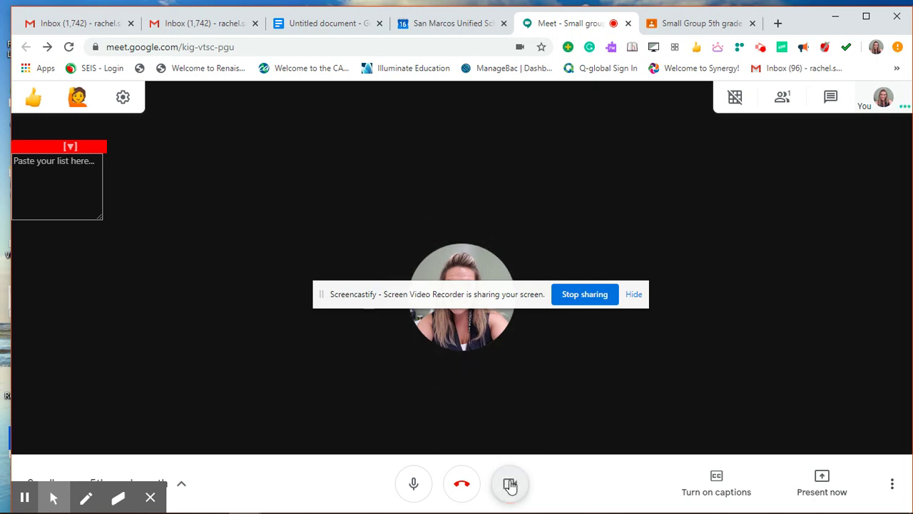
Leave the meeting, return to the Meet home screen, and close Meet
left_click(461, 485)
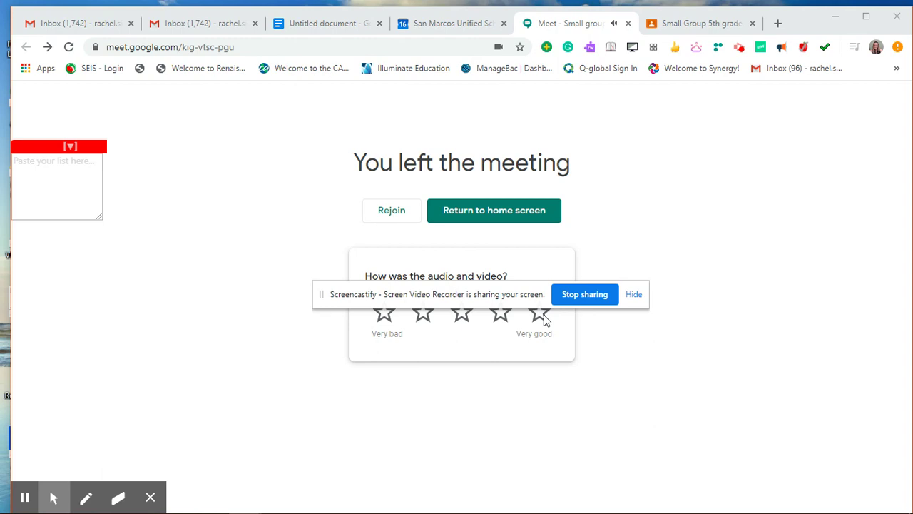
left_click(483, 210)
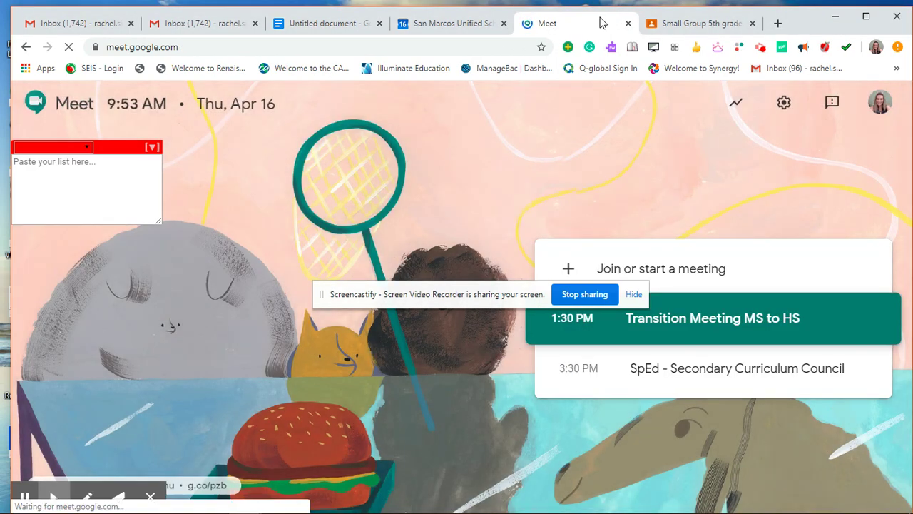
left_click(627, 22)
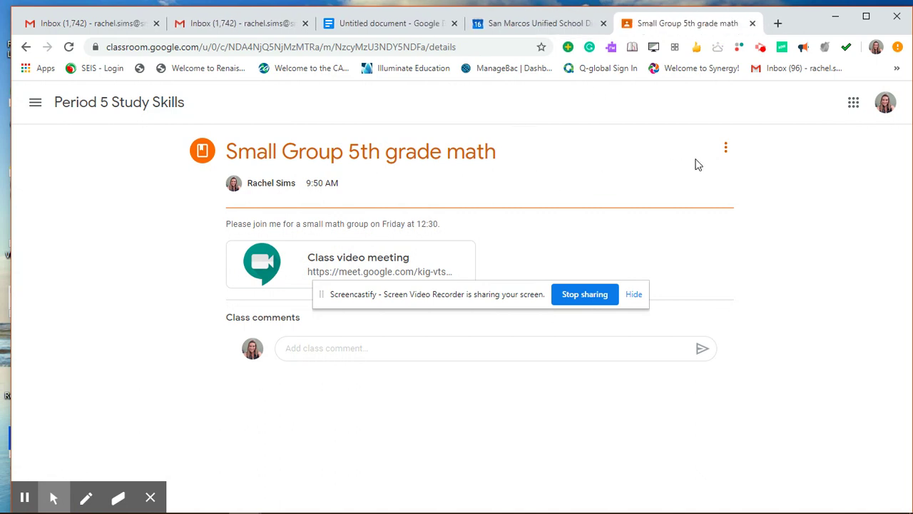
Delete the "Small Group 5th grade math" material from the Period 5 Study Skills class and confirm the deletion
left_click(725, 149)
left_click(682, 201)
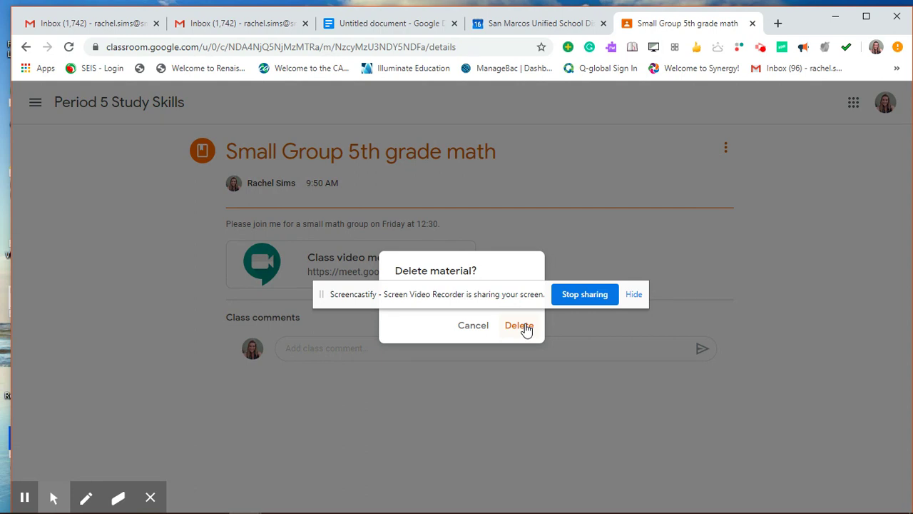
left_click_drag(514, 288, 510, 425)
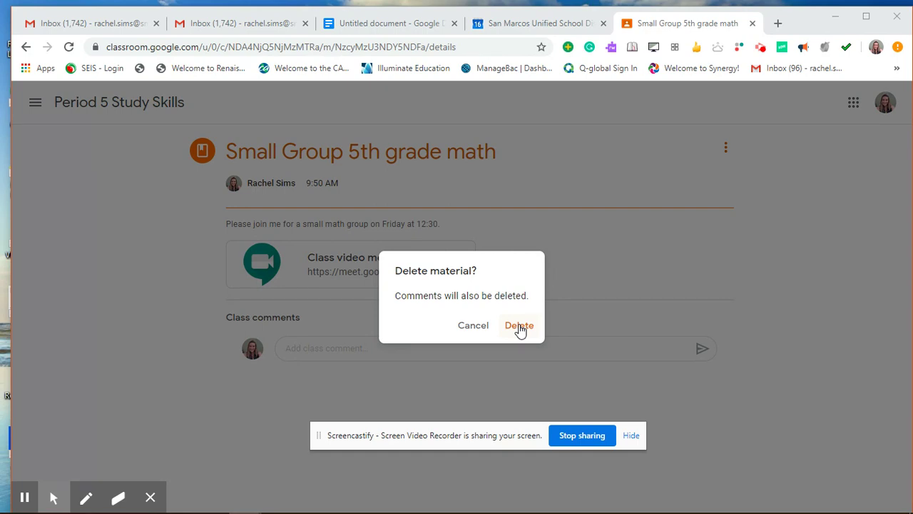
left_click(519, 327)
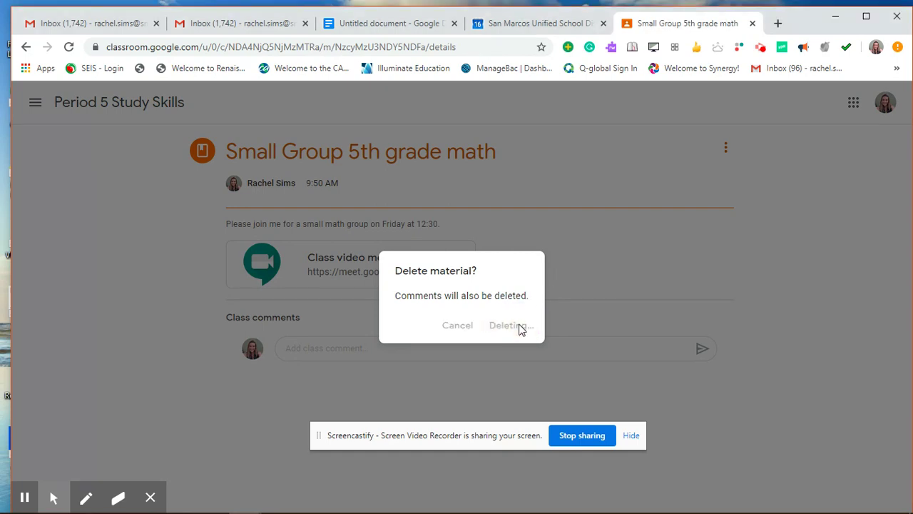
scroll(485, 398, "down", 2)
scroll(485, 397, "down", 1)
scroll(485, 397, "up", 3)
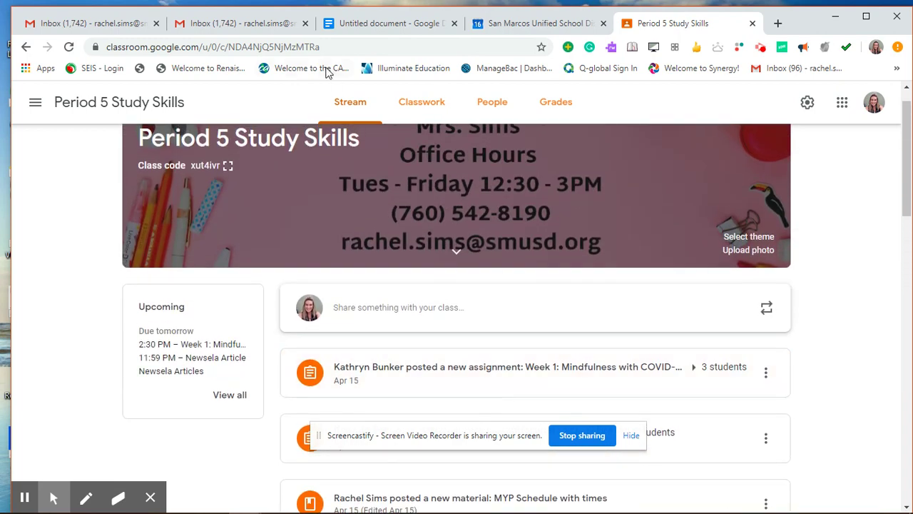
Switch to the untitled Google Docs document and close it, returning to Google Calendar
left_click(393, 24)
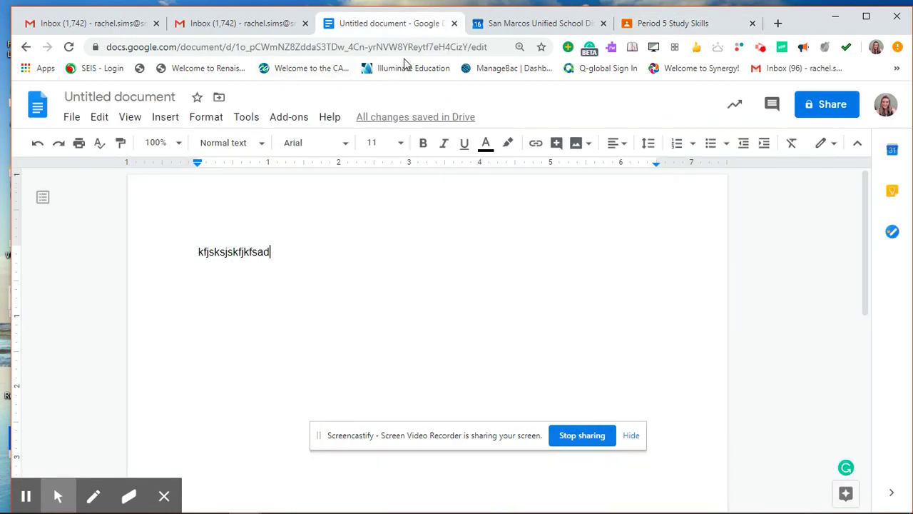
left_click(453, 24)
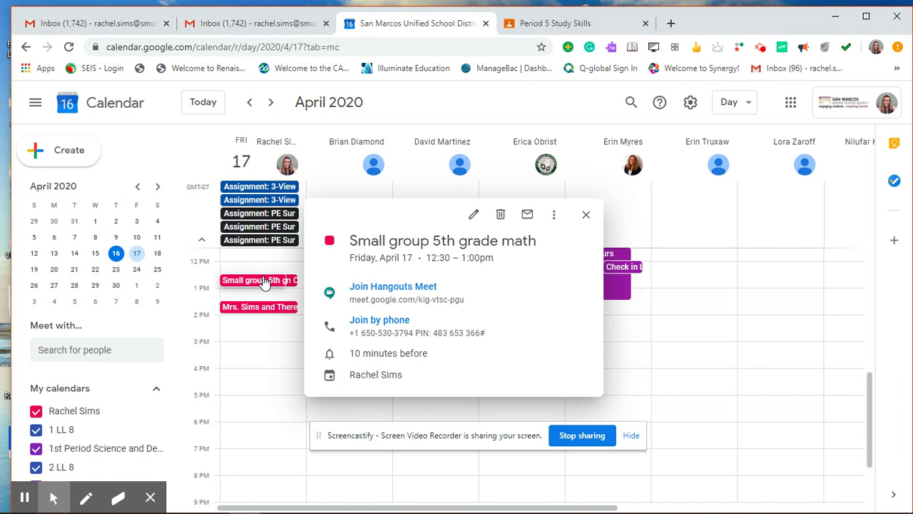
Review the details of the "Small group 5th grade math" event on Friday, April 17, and close them
left_click(265, 295)
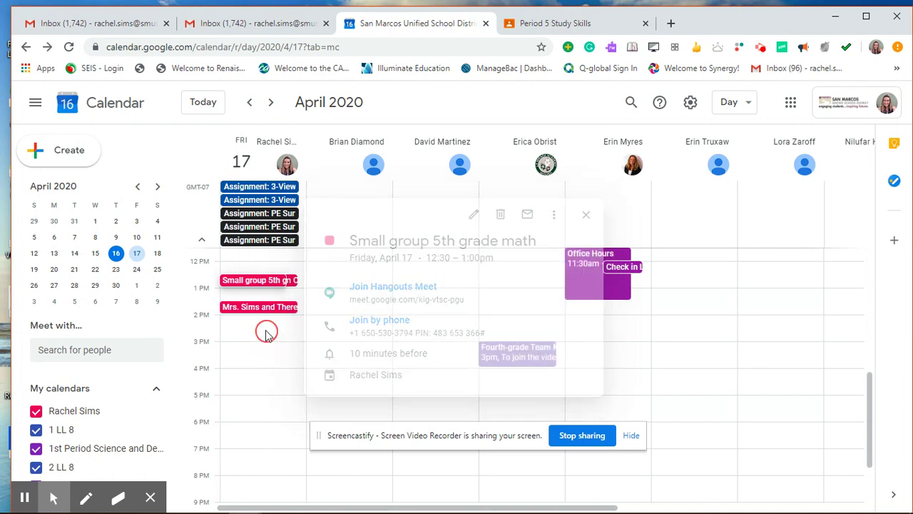
left_click(244, 281)
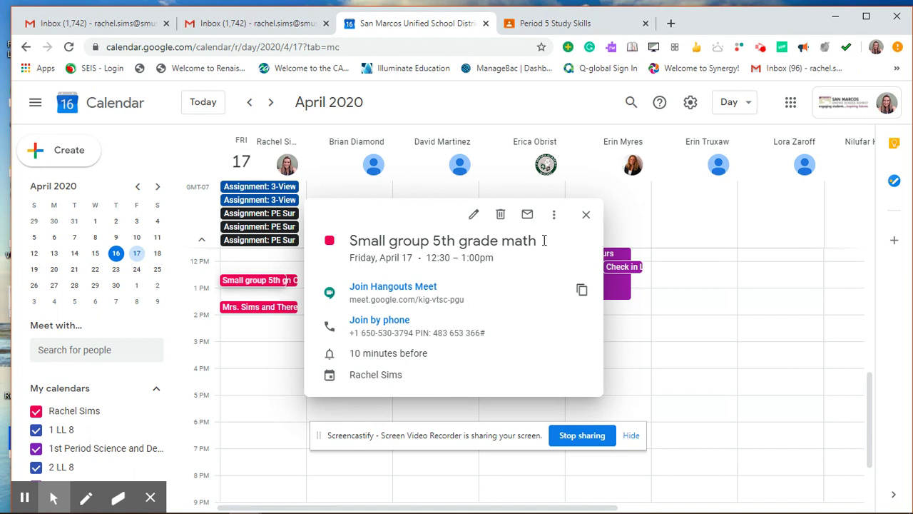
left_click(585, 214)
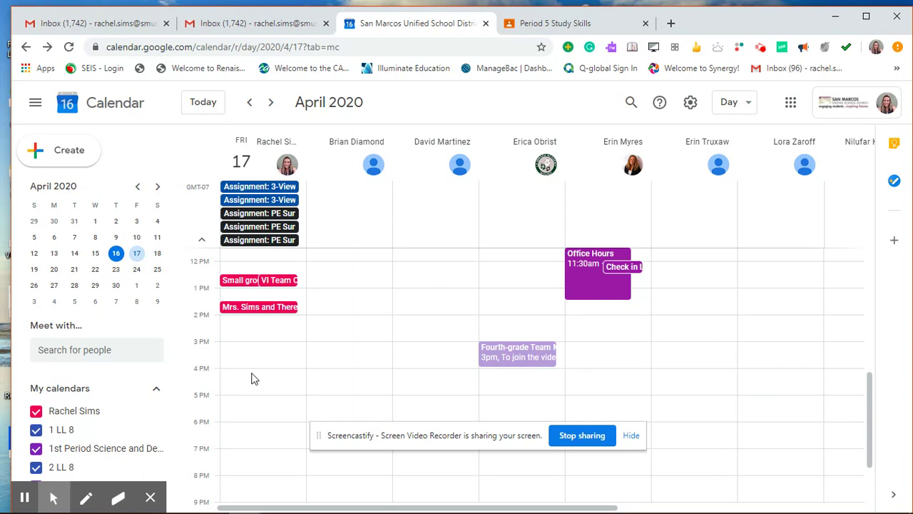